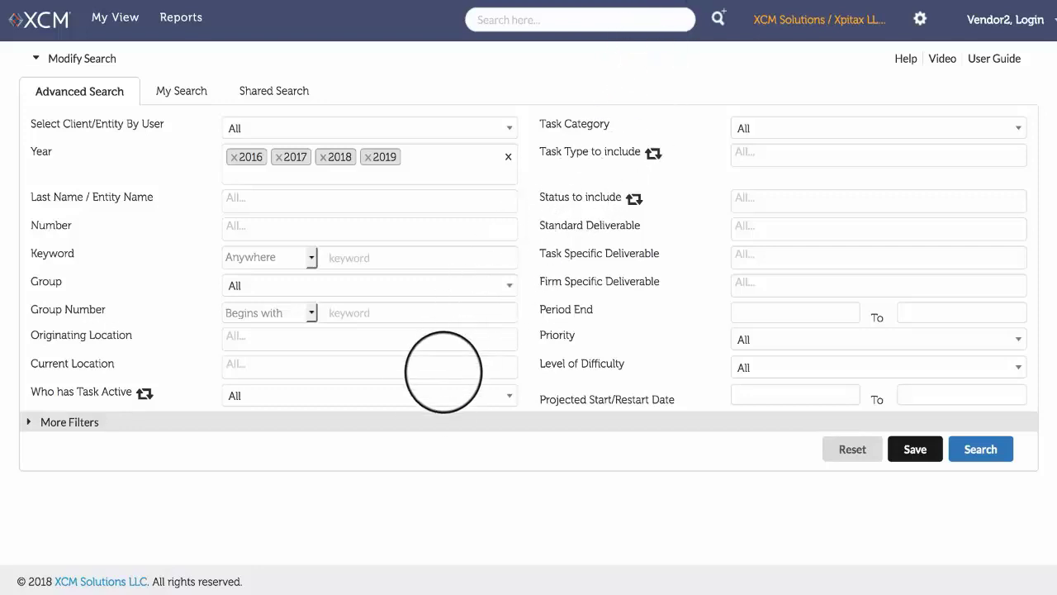
Search for tasks currently active with the Vendor2, Login user.
{"action": "left_click", "coordinate": [429, 396]}
{"action": "type", "text": "Vendor"}
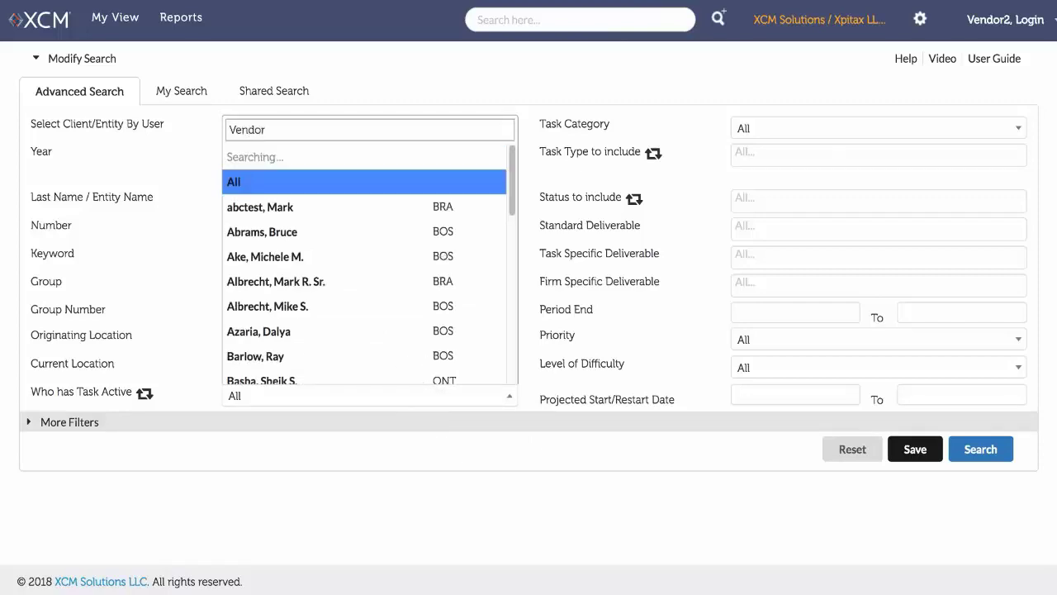
{"action": "left_click", "coordinate": [416, 321]}
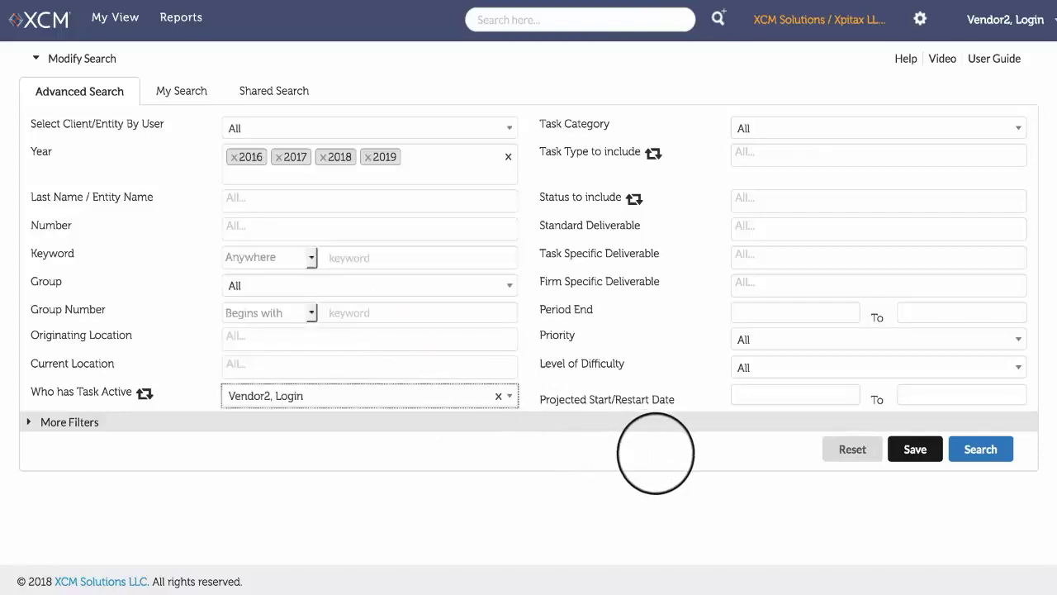
{"action": "left_click", "coordinate": [968, 453]}
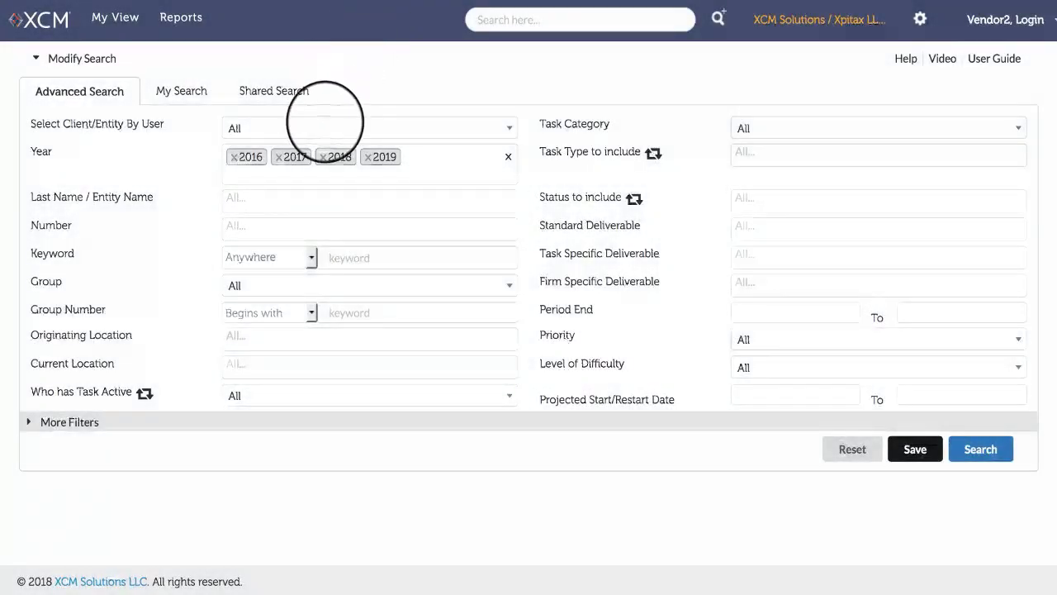
Search for tasks whose client or entity is associated with the Vendor2, Login user.
{"action": "left_click", "coordinate": [321, 128]}
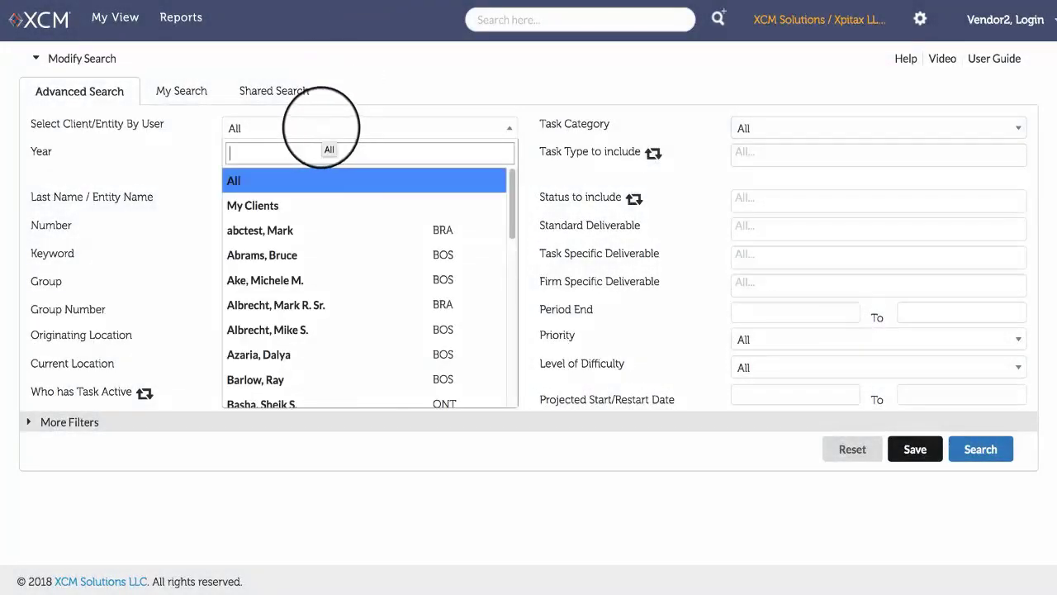
{"action": "type", "text": "Vendor"}
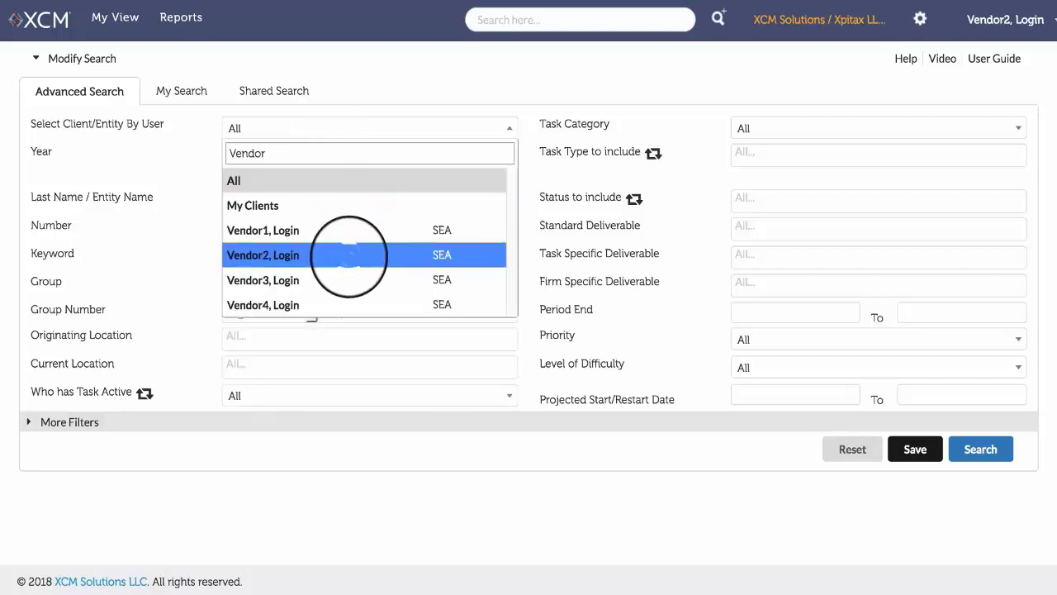
{"action": "left_click", "coordinate": [342, 250]}
{"action": "left_click", "coordinate": [982, 450]}
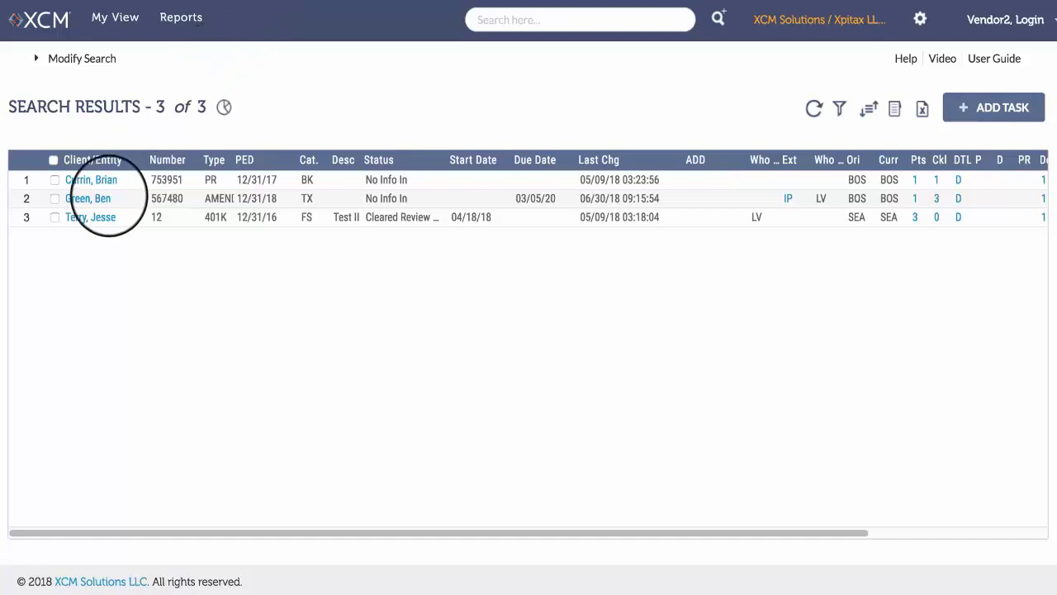
Open the amended return task from the search results and view its staffing information.
{"action": "left_click", "coordinate": [97, 198]}
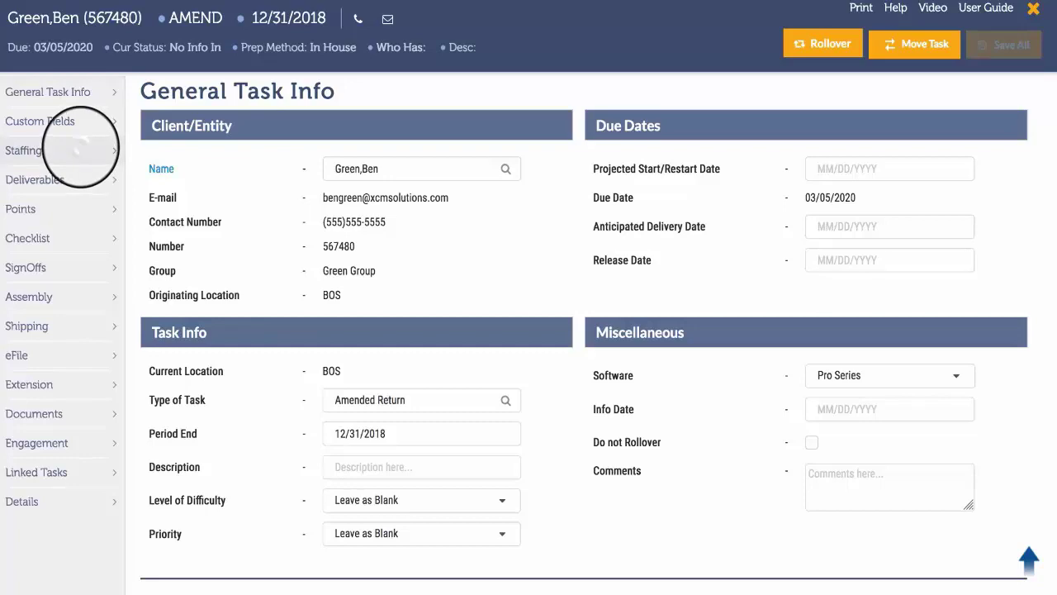
{"action": "left_click", "coordinate": [80, 149]}
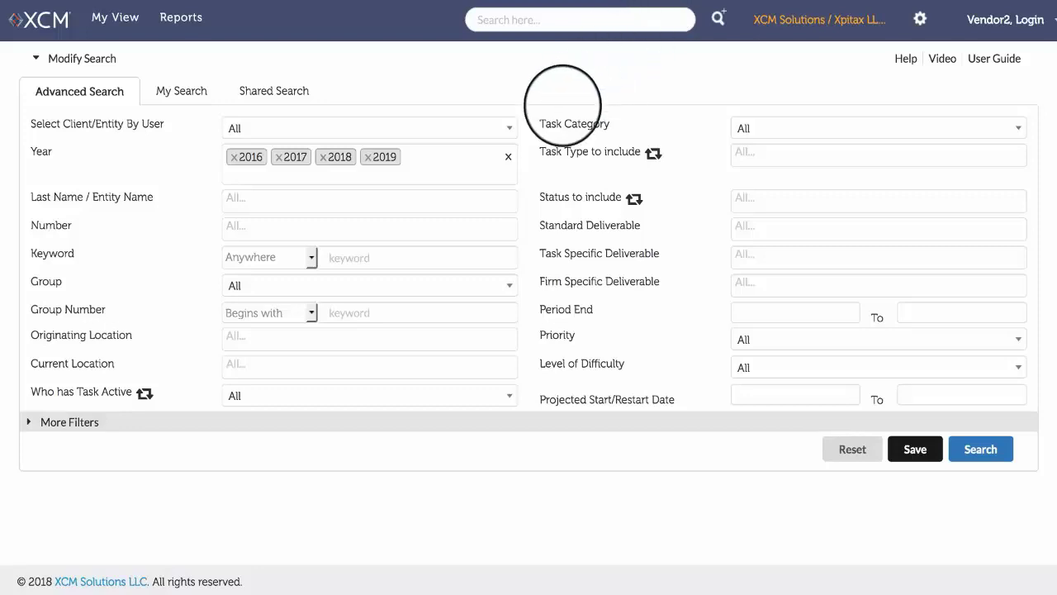
Add 2013, 2014 and 2015 to the years included in the advanced search.
{"action": "left_click", "coordinate": [459, 153]}
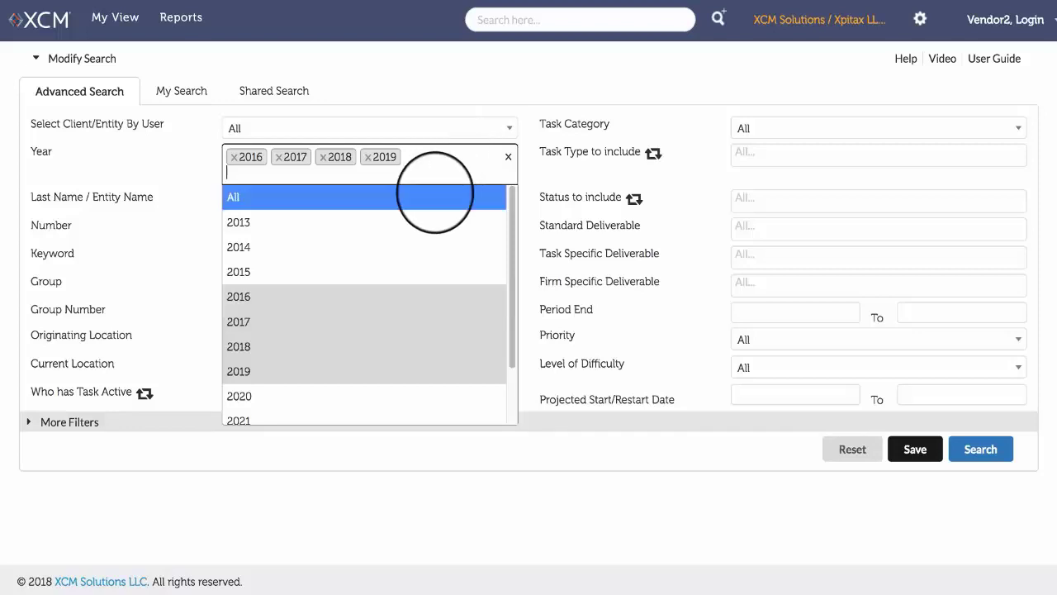
{"action": "left_click", "coordinate": [416, 216]}
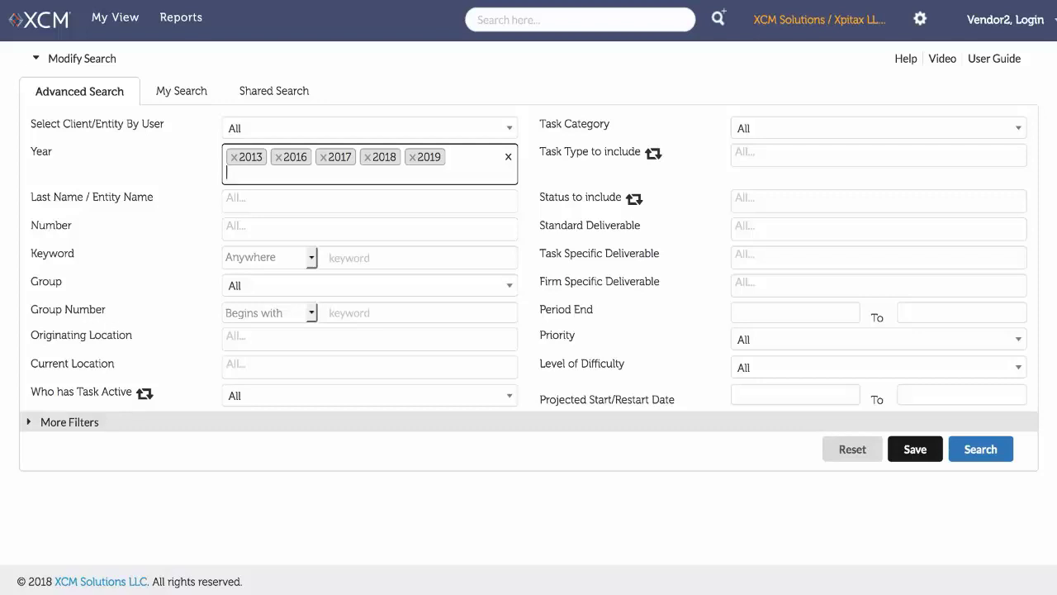
{"action": "left_click", "coordinate": [485, 160], "text": "ctrl"}
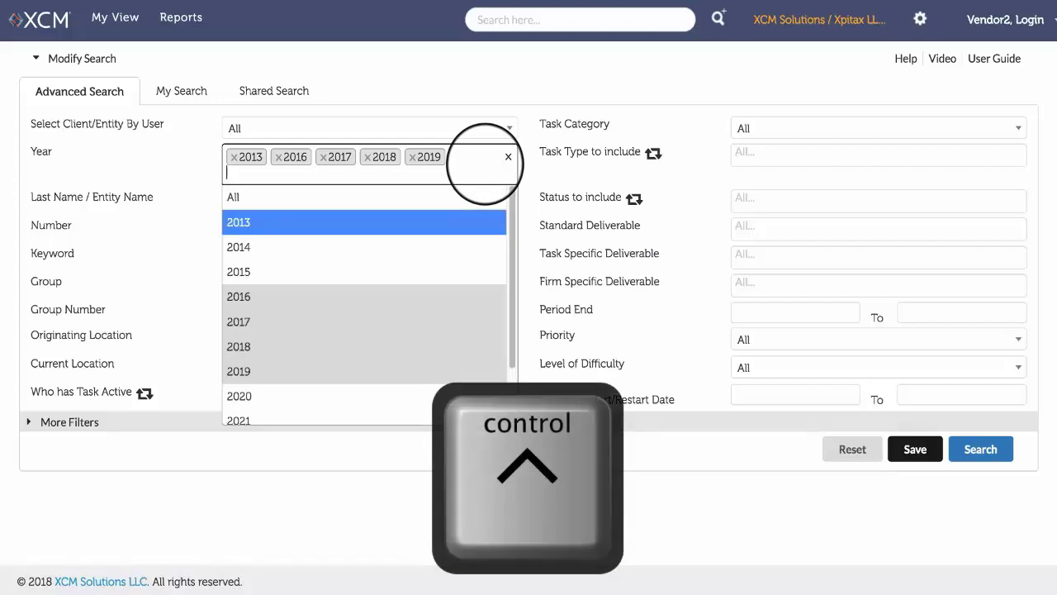
{"action": "left_click", "coordinate": [471, 218], "text": "ctrl"}
{"action": "left_click", "coordinate": [458, 269], "text": "ctrl"}
{"action": "left_click", "coordinate": [457, 246], "text": "ctrl"}
{"action": "left_click", "coordinate": [454, 227], "text": "ctrl"}
{"action": "left_click", "coordinate": [460, 99]}
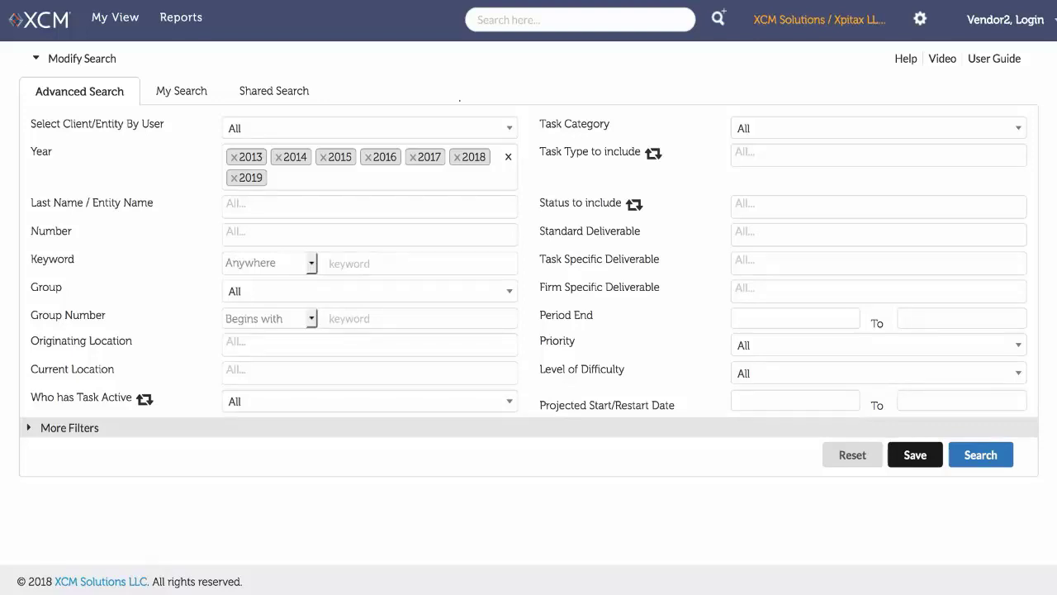
Filter the search by entities ABC Insurance, DAmato Nail & Spa, Damato Pasta Shop and one individual DAmato client.
{"action": "left_click", "coordinate": [457, 207]}
{"action": "type", "text": "a"}
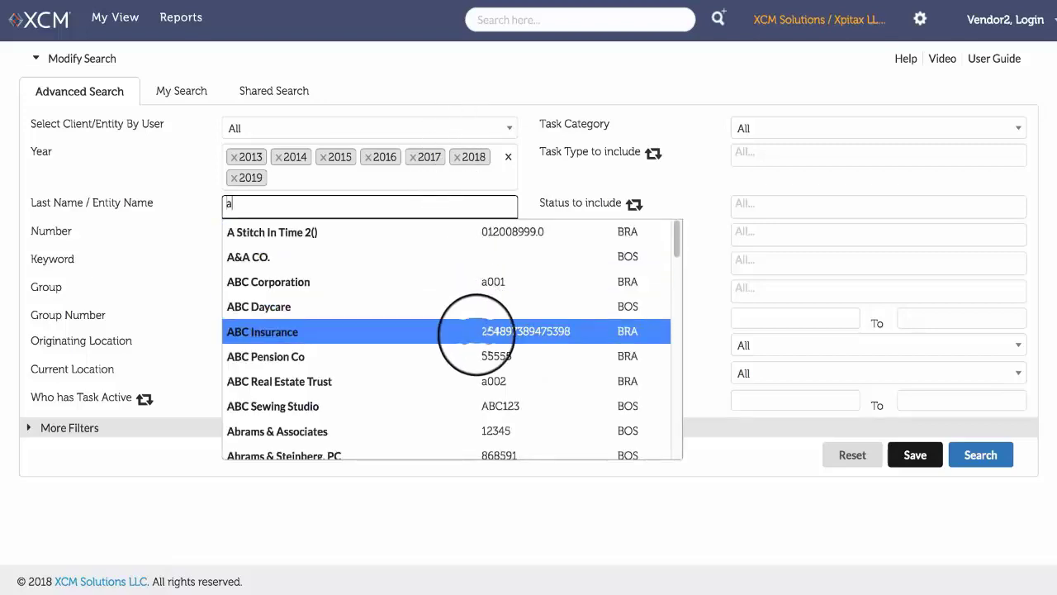
{"action": "left_click", "coordinate": [478, 333]}
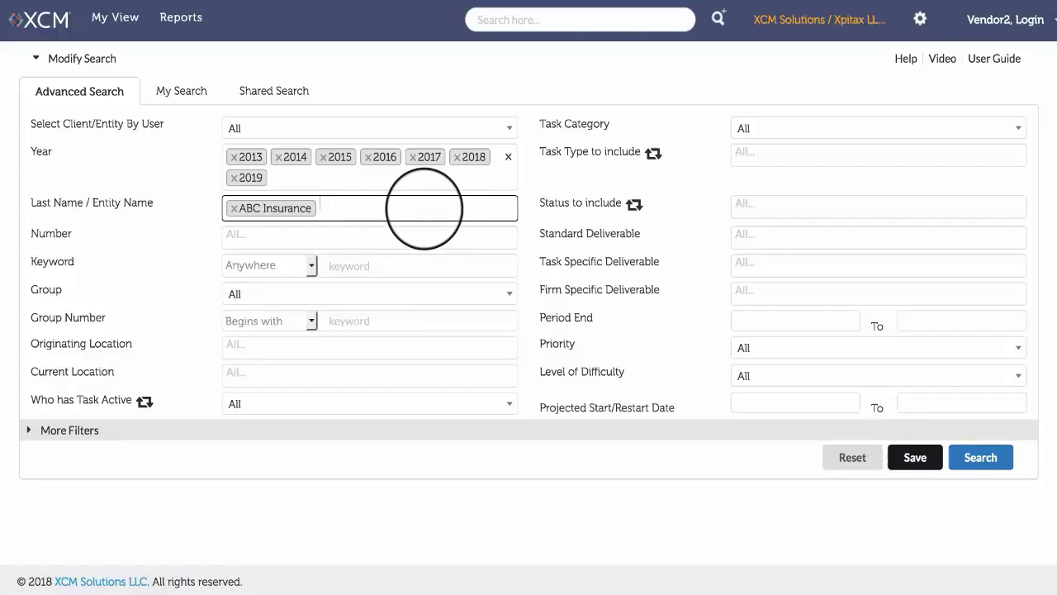
{"action": "type", "text": "d"}
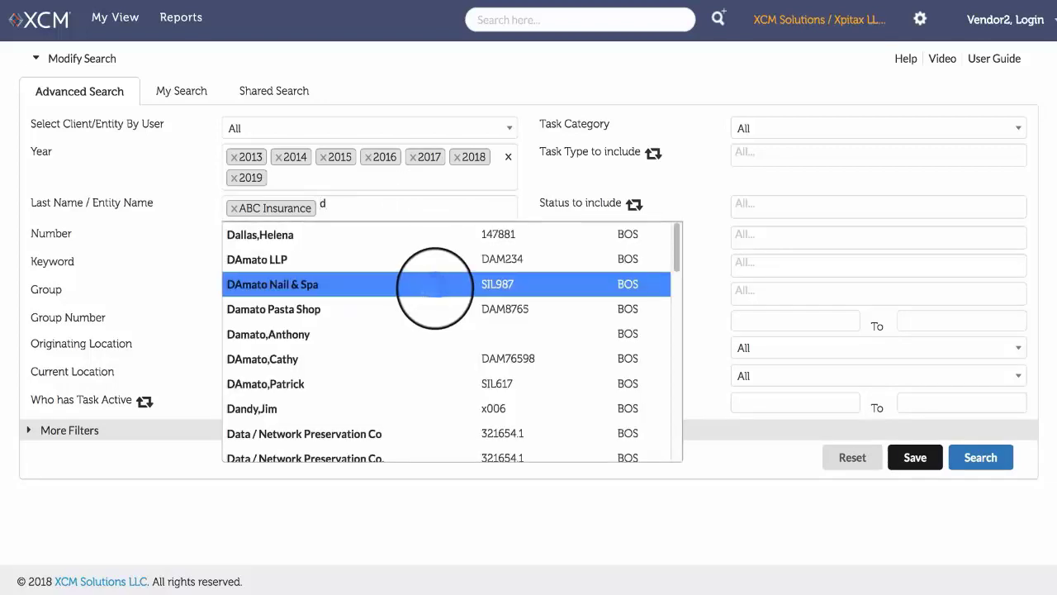
{"action": "left_click", "coordinate": [435, 286], "text": "ctrl"}
{"action": "left_click", "coordinate": [435, 309], "text": "ctrl"}
{"action": "left_click", "coordinate": [435, 359], "text": "ctrl"}
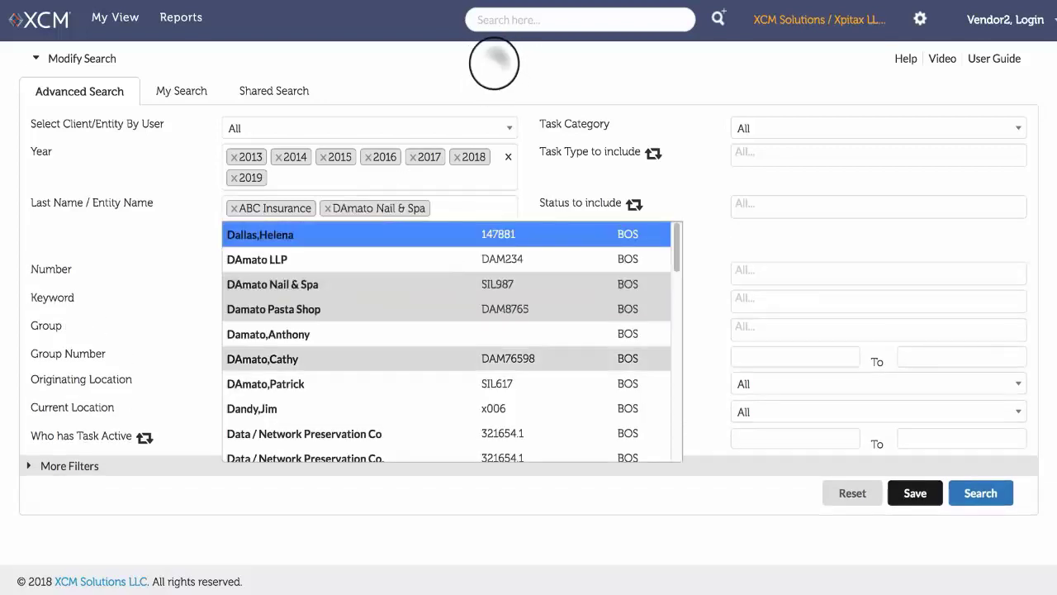
{"action": "left_click", "coordinate": [495, 64]}
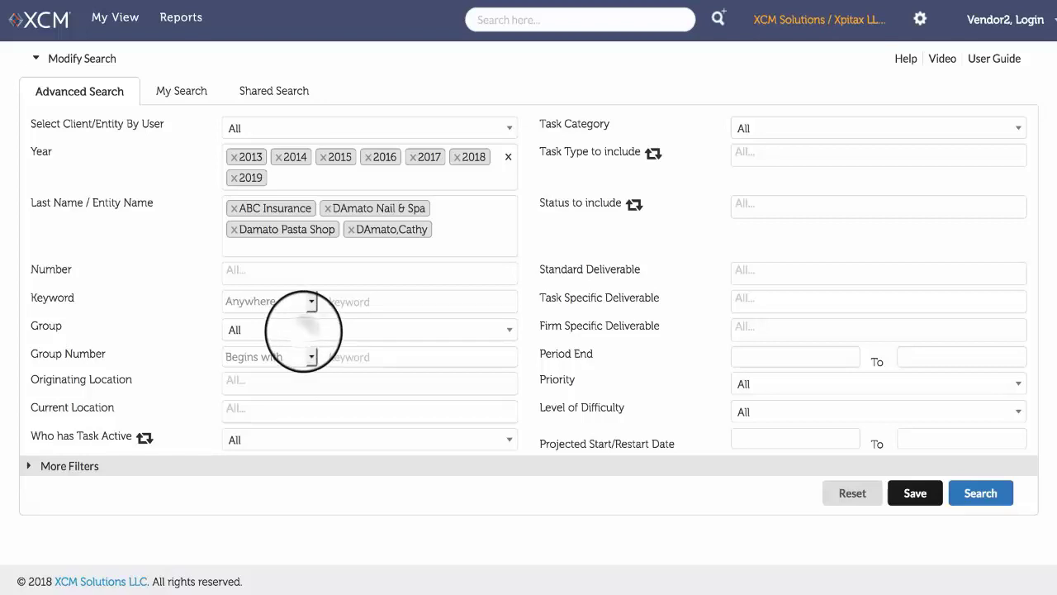
Set the client group filter to Alpha.
{"action": "left_click", "coordinate": [303, 330]}
{"action": "left_click", "coordinate": [314, 265]}
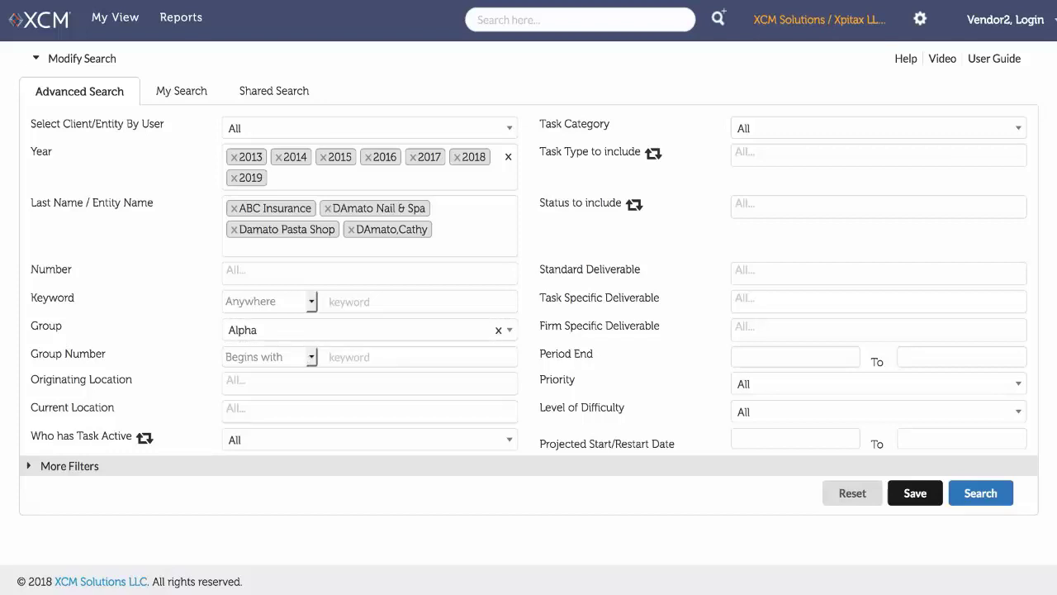
Set the originating location filter to BOS and the current location filter to SEA.
{"action": "left_click", "coordinate": [260, 380]}
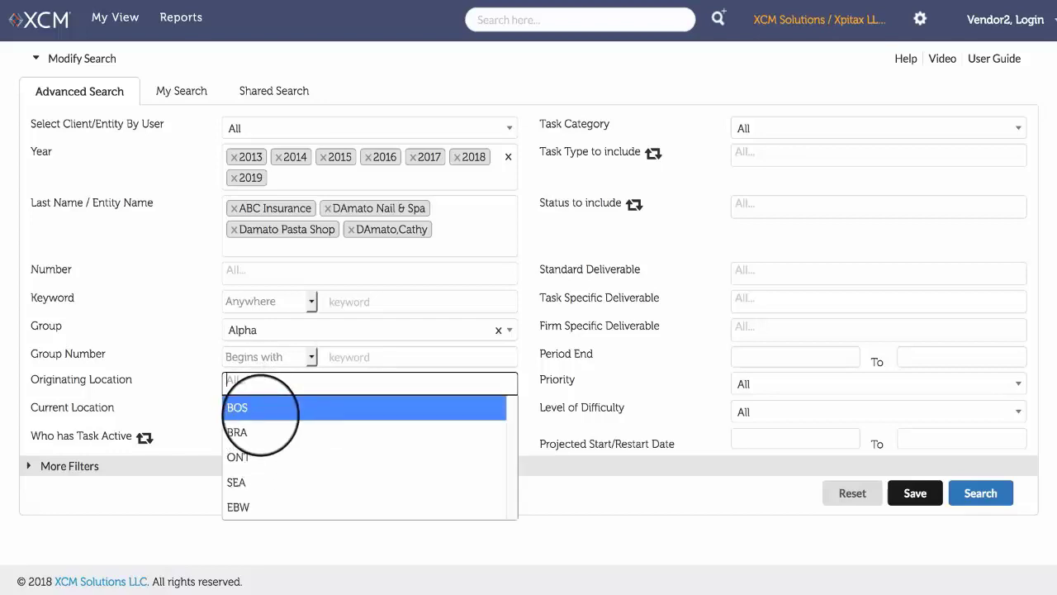
{"action": "left_click", "coordinate": [257, 413]}
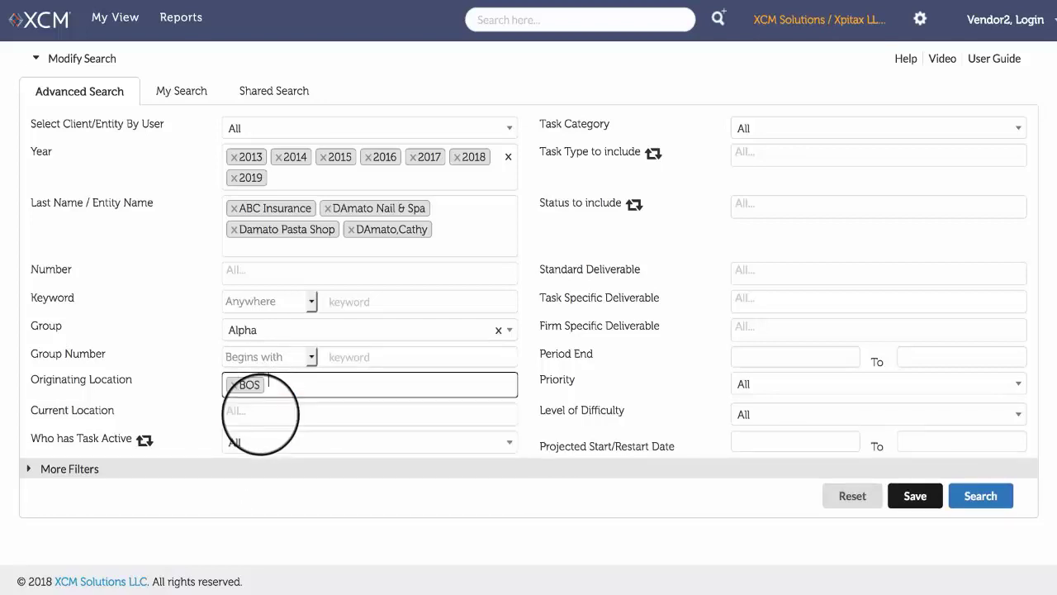
{"action": "left_click", "coordinate": [260, 413]}
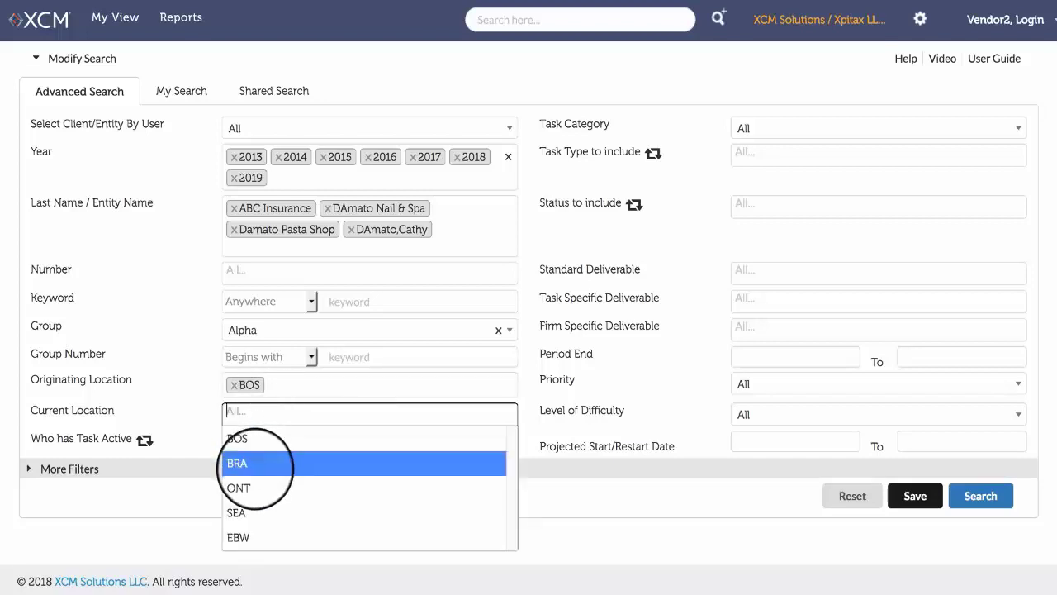
{"action": "left_click", "coordinate": [262, 512]}
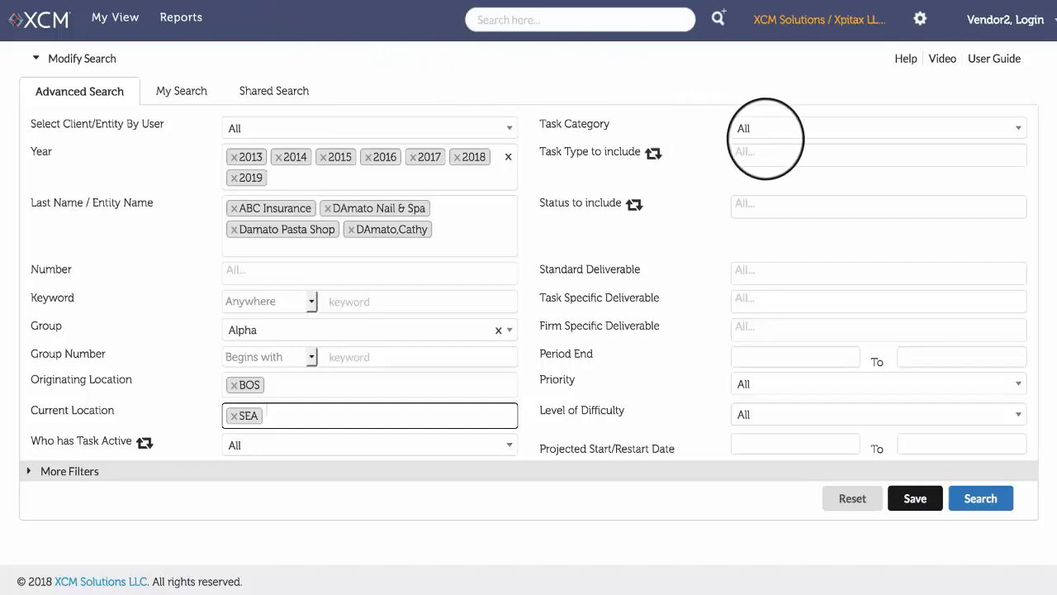
View the task category options and try switching the task type filter between include and exclude.
{"action": "left_click", "coordinate": [771, 130]}
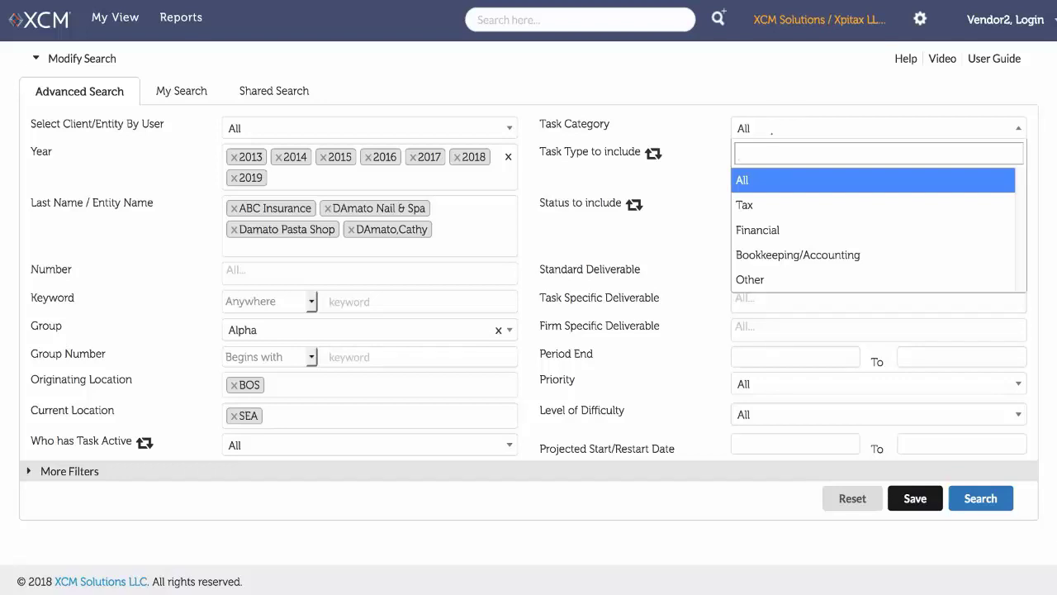
{"action": "left_click", "coordinate": [772, 130]}
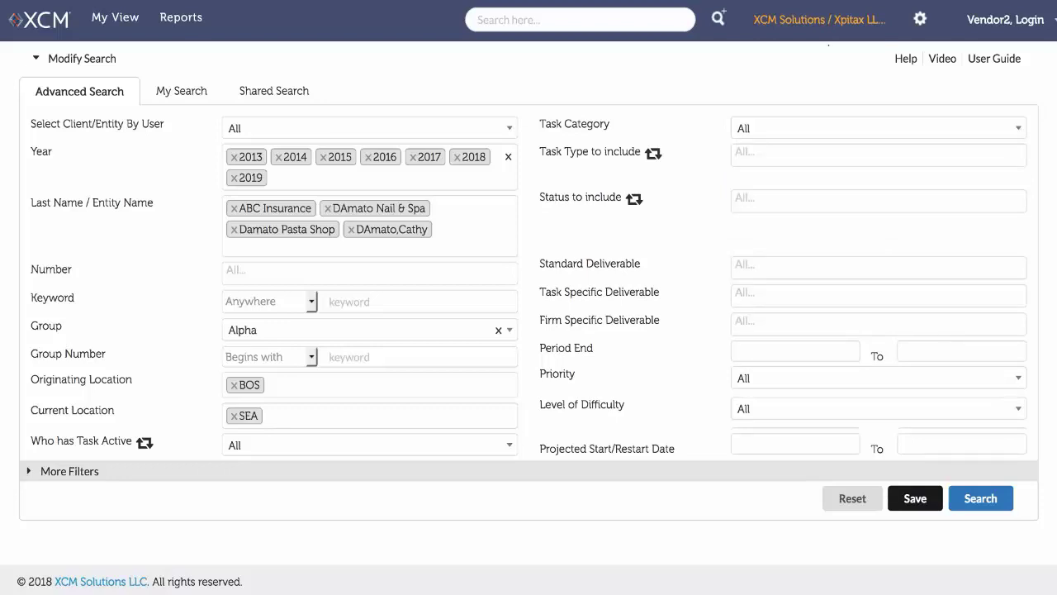
{"action": "left_click", "coordinate": [653, 154]}
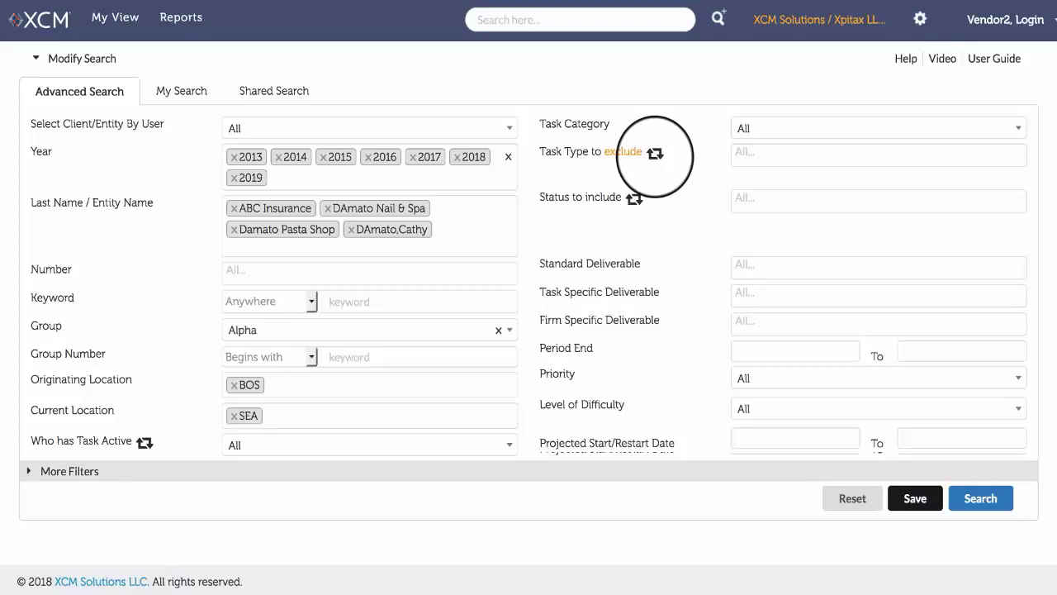
{"action": "left_click", "coordinate": [654, 154]}
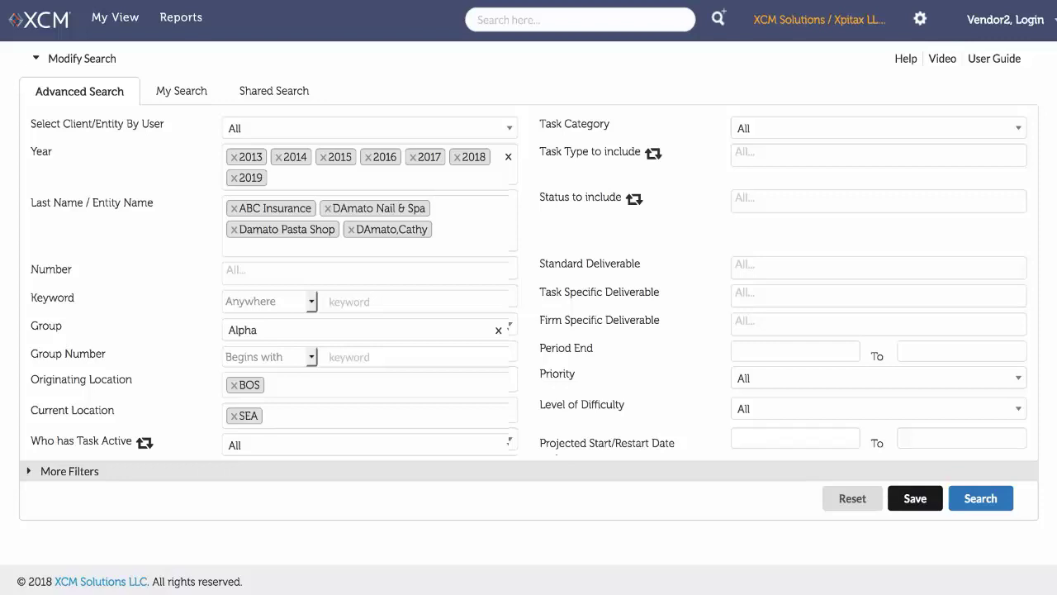
Examine the available task statuses with the status filter in include mode and in exclude mode.
{"action": "left_click", "coordinate": [824, 198]}
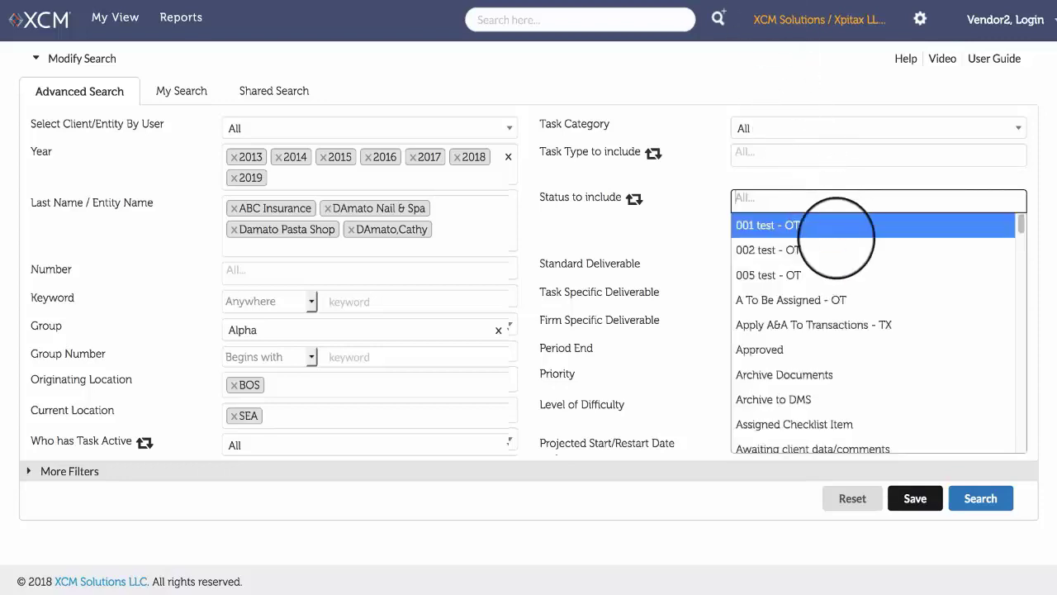
{"action": "left_click", "coordinate": [840, 422]}
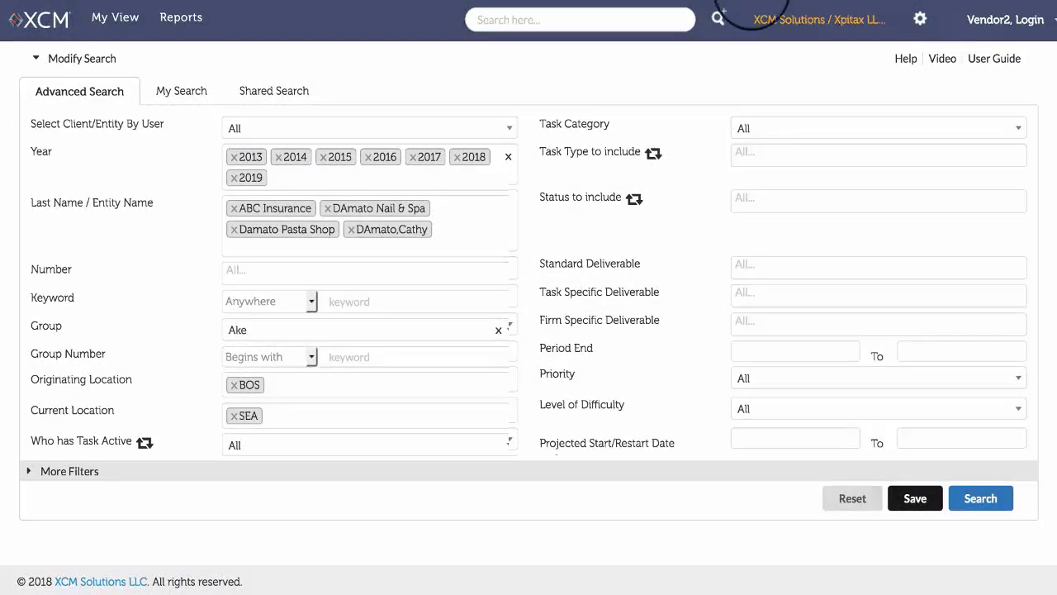
{"action": "left_click", "coordinate": [633, 198]}
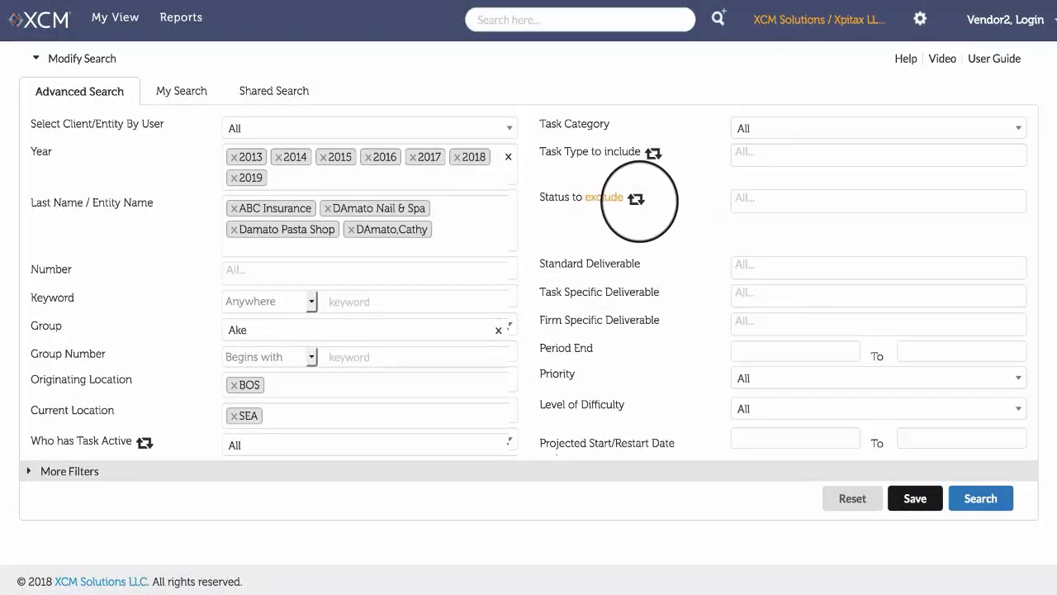
{"action": "left_click", "coordinate": [741, 198]}
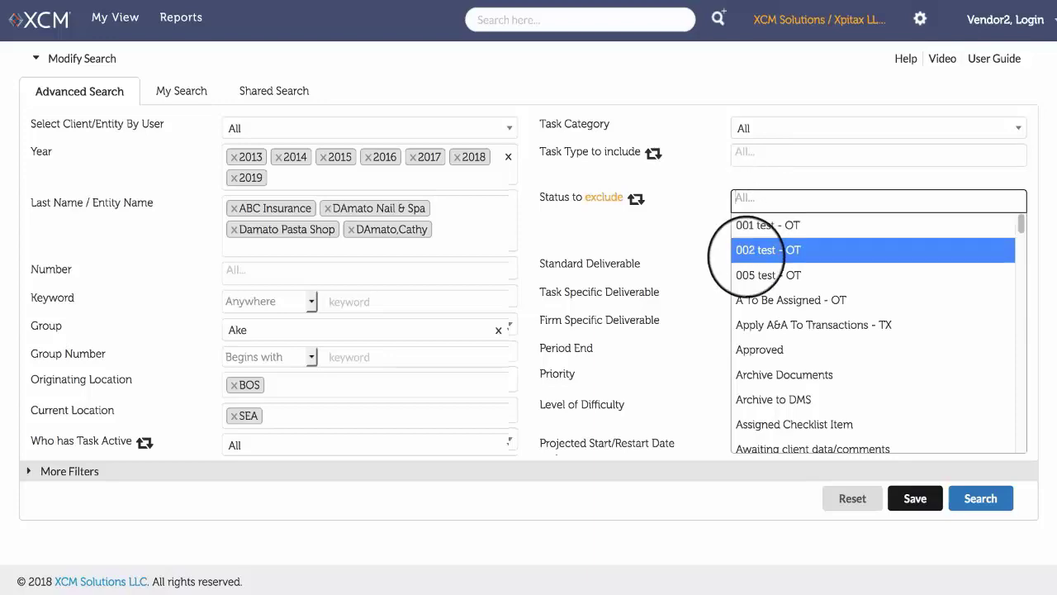
{"action": "left_click", "coordinate": [772, 374]}
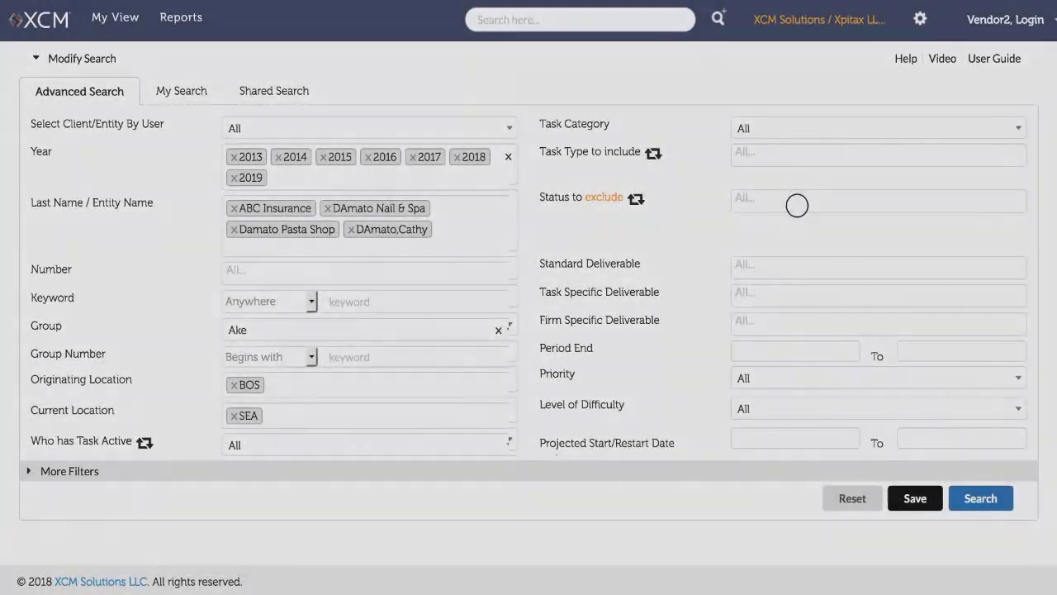
{"action": "left_click", "coordinate": [796, 201]}
{"action": "scroll", "coordinate": [838, 342], "scroll_direction": "down", "scroll_amount": 8}
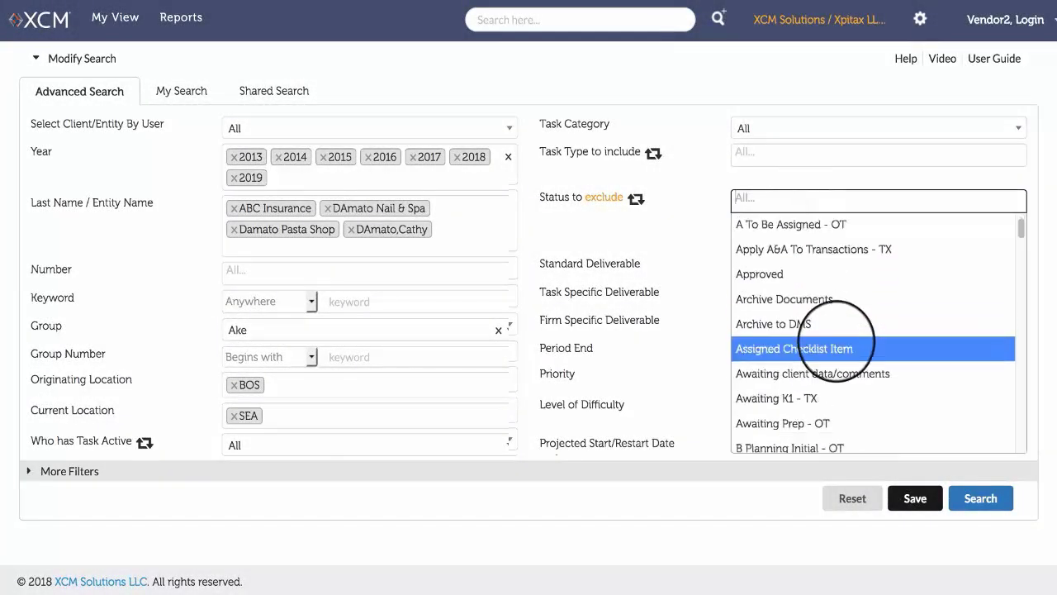
{"action": "left_click", "coordinate": [837, 346]}
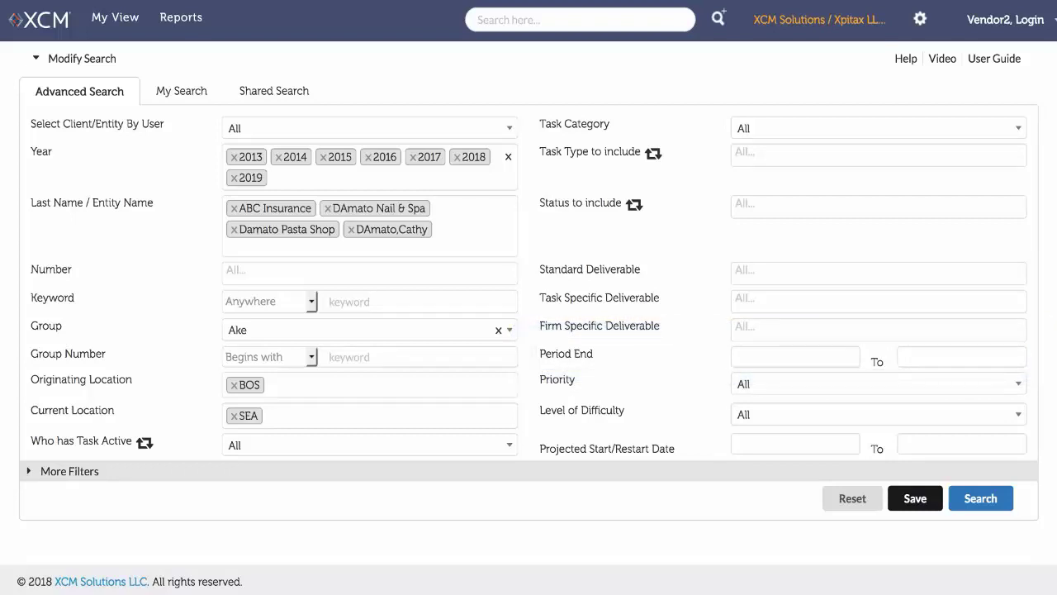
View the available options of the priority and level of difficulty filters.
{"action": "left_click", "coordinate": [885, 383]}
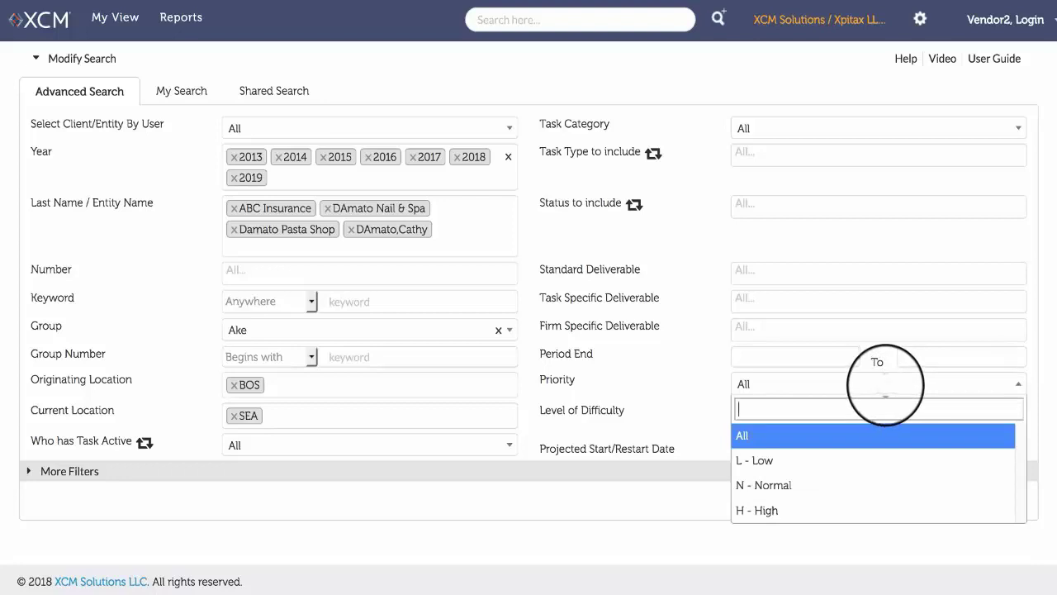
{"action": "left_click", "coordinate": [885, 383]}
{"action": "left_click", "coordinate": [904, 415]}
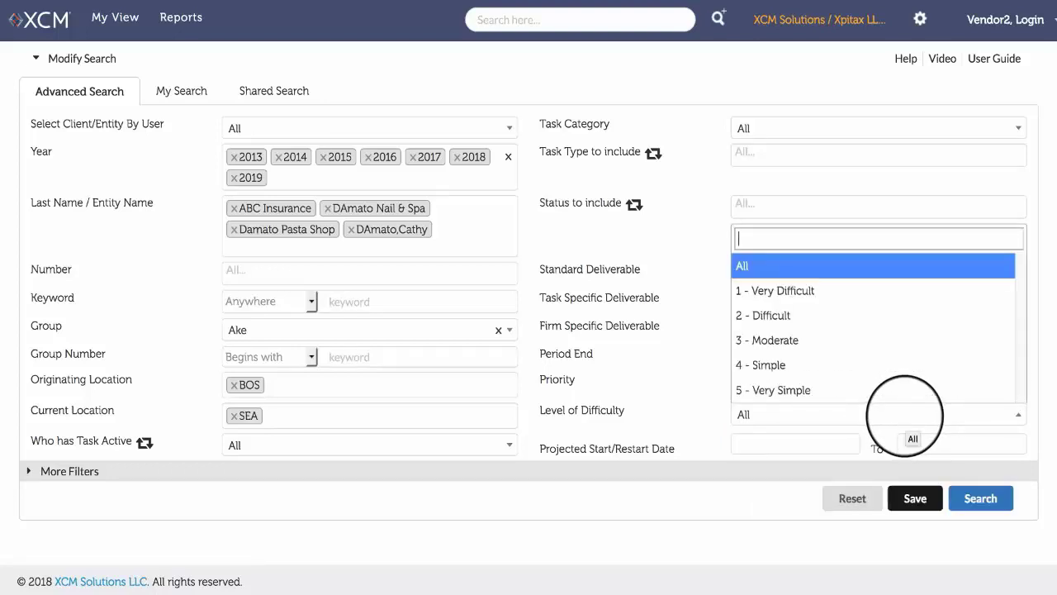
Expand the additional search filters and turn on Show Open Points and Show Open CheckLists.
{"action": "left_click", "coordinate": [904, 415]}
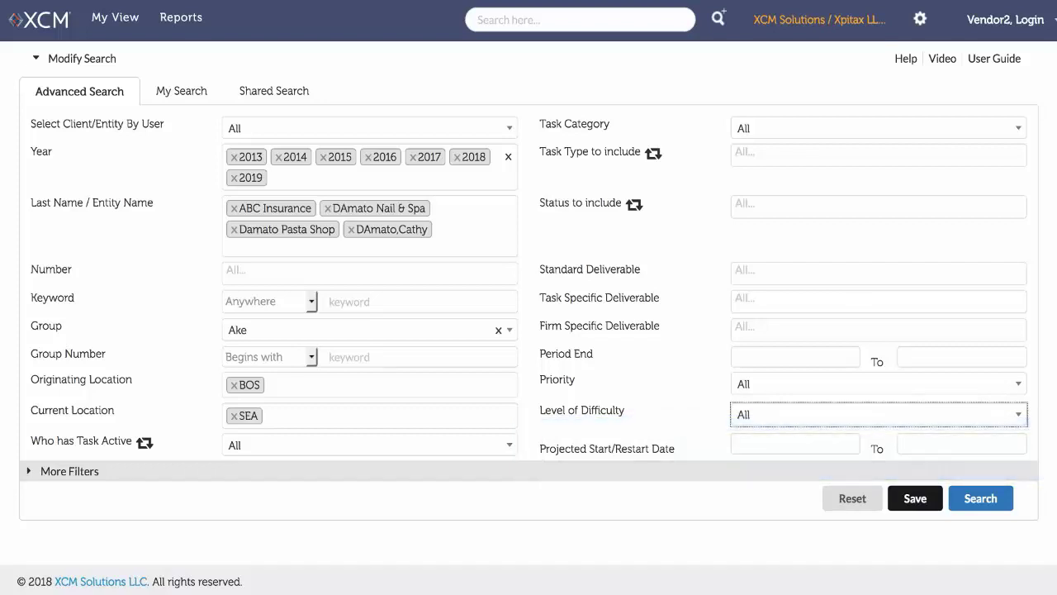
{"action": "left_click", "coordinate": [31, 471]}
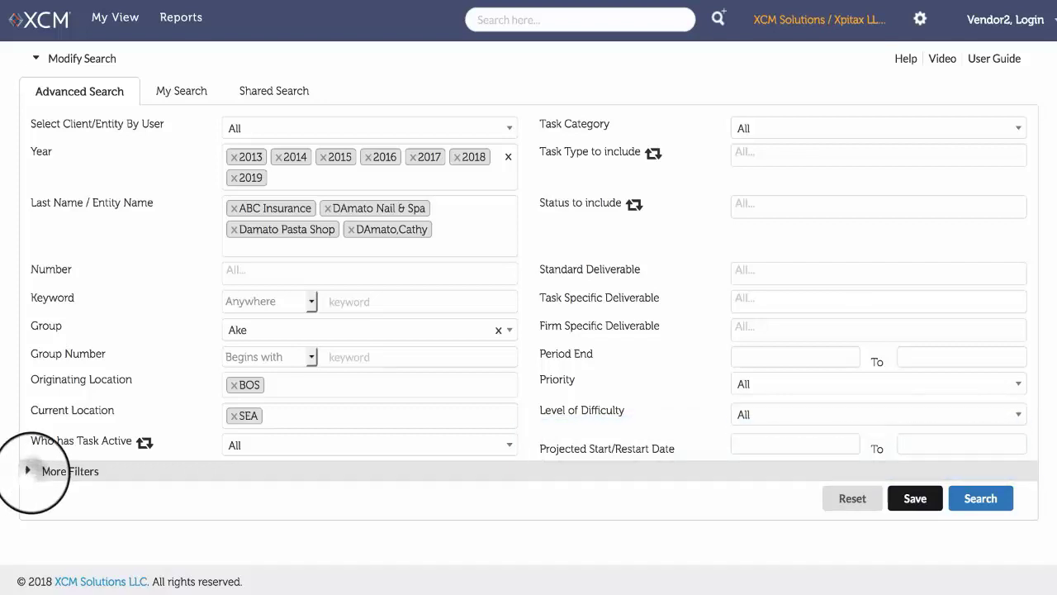
{"action": "scroll", "coordinate": [50, 472], "scroll_direction": "down", "scroll_amount": 2}
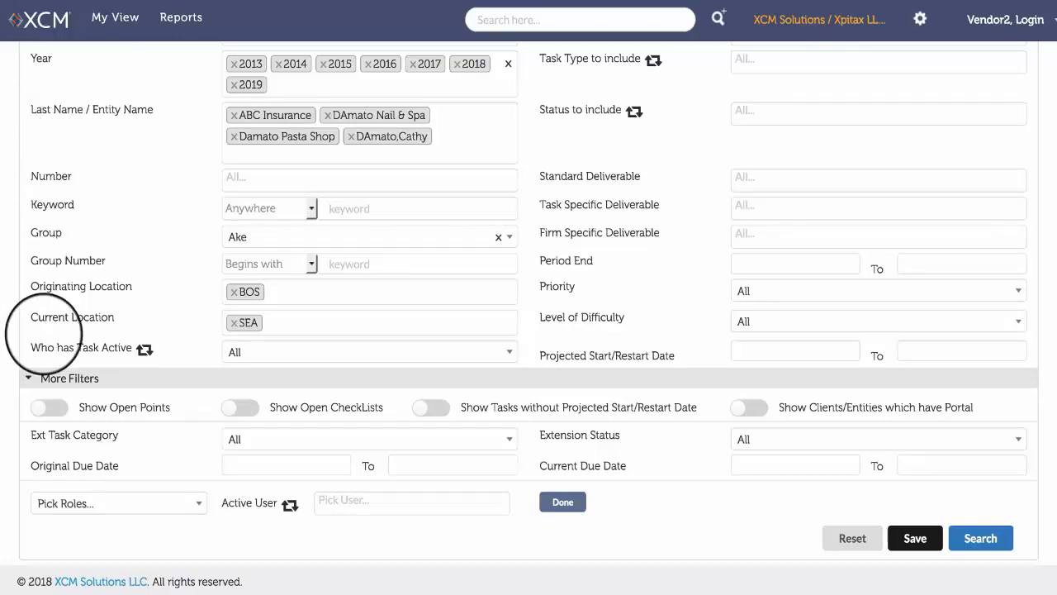
{"action": "left_click", "coordinate": [59, 406]}
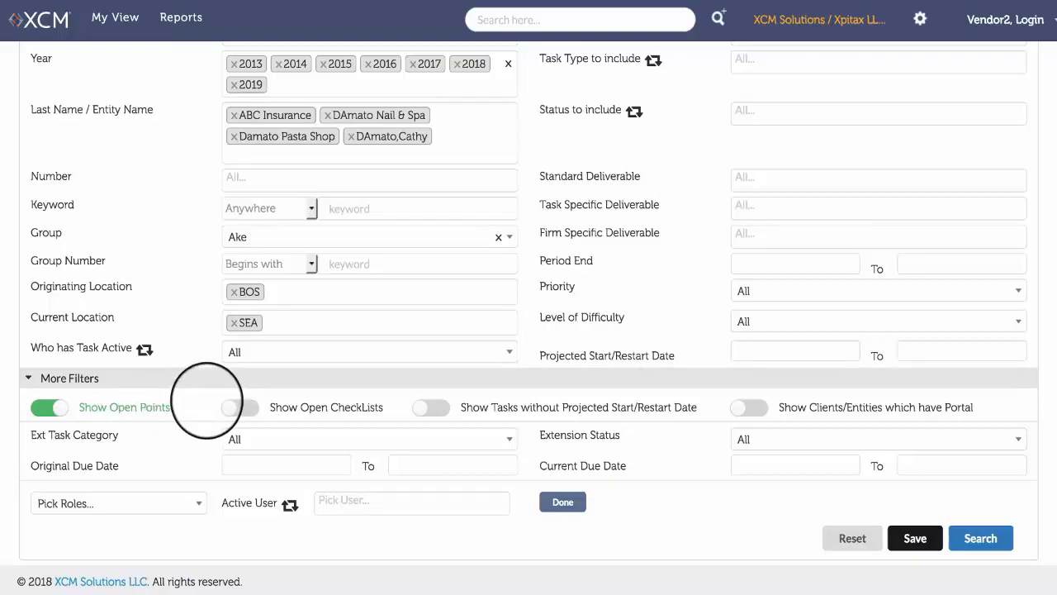
{"action": "left_click", "coordinate": [256, 406]}
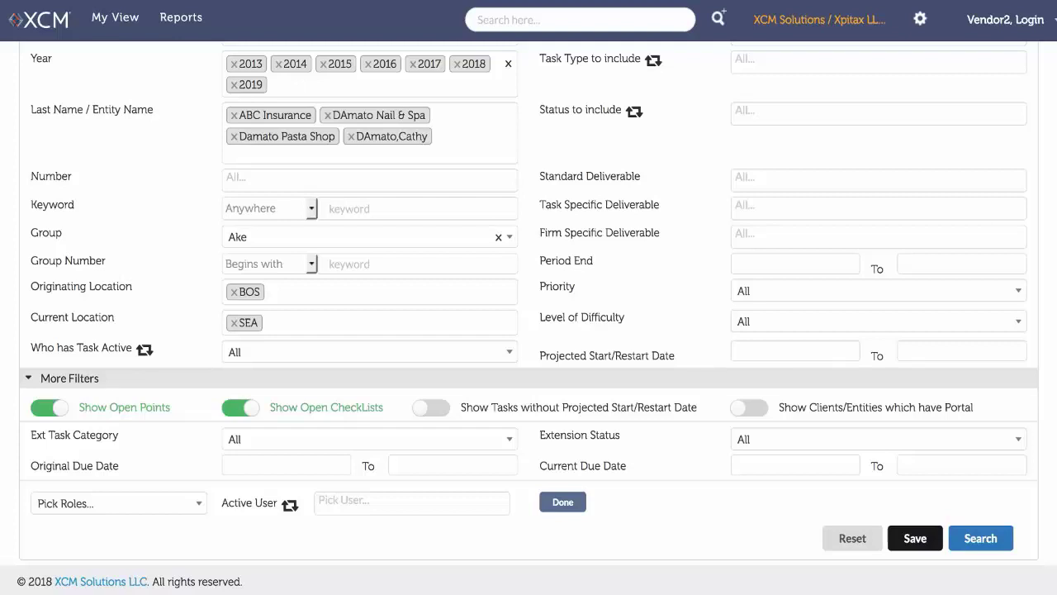
View the available options of the extension task category and extension status filters.
{"action": "left_click", "coordinate": [259, 440]}
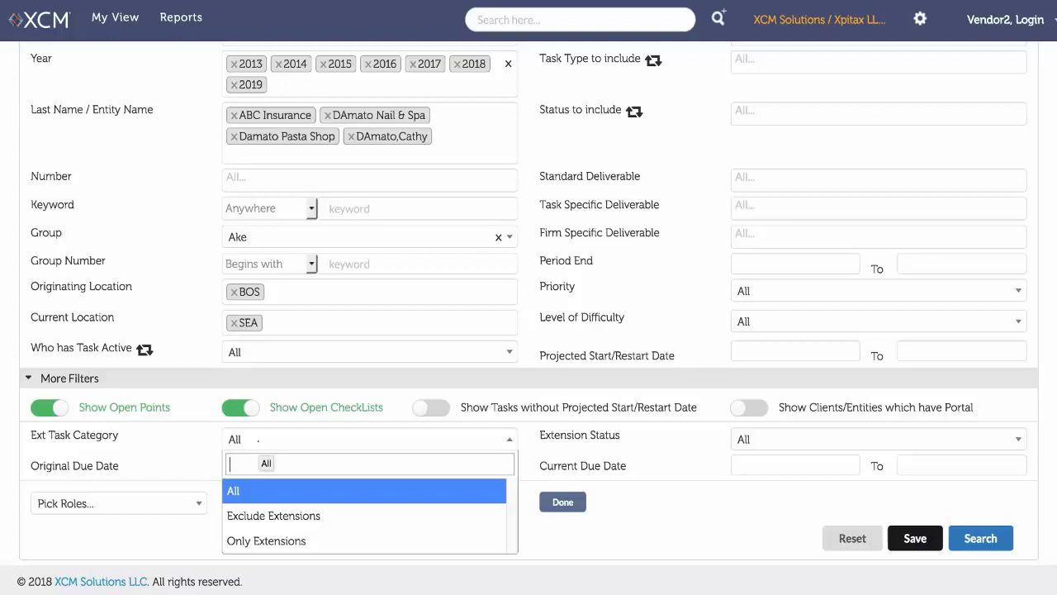
{"action": "left_click", "coordinate": [0, 367]}
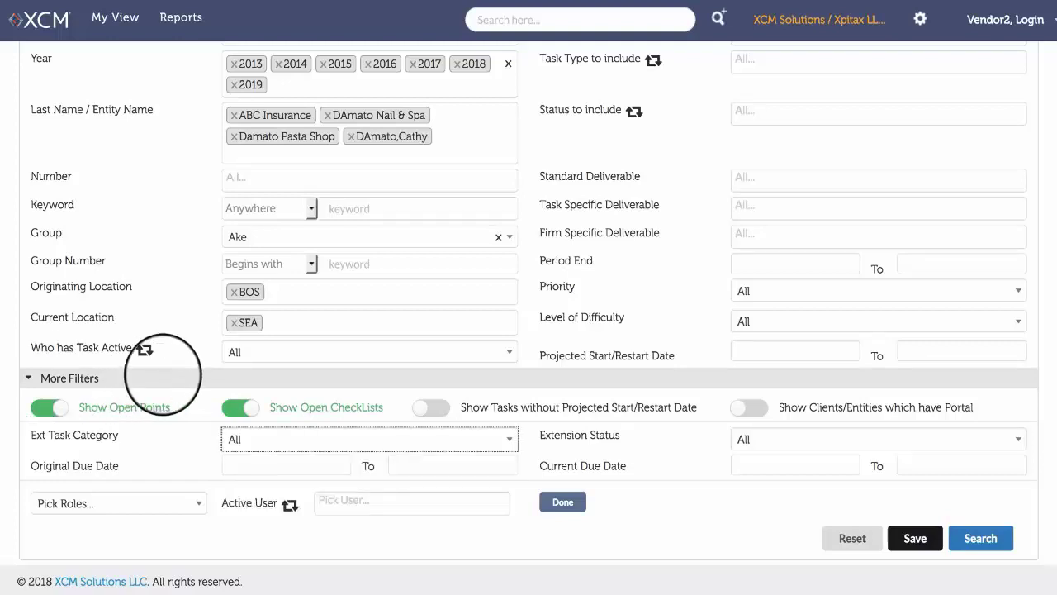
{"action": "left_click", "coordinate": [765, 438]}
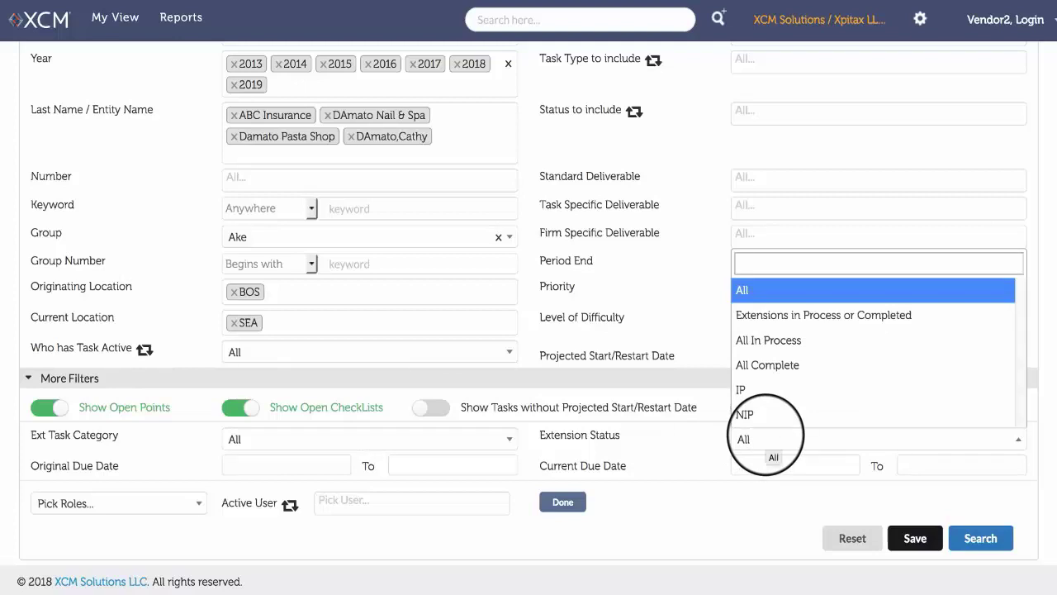
{"action": "left_click", "coordinate": [765, 438]}
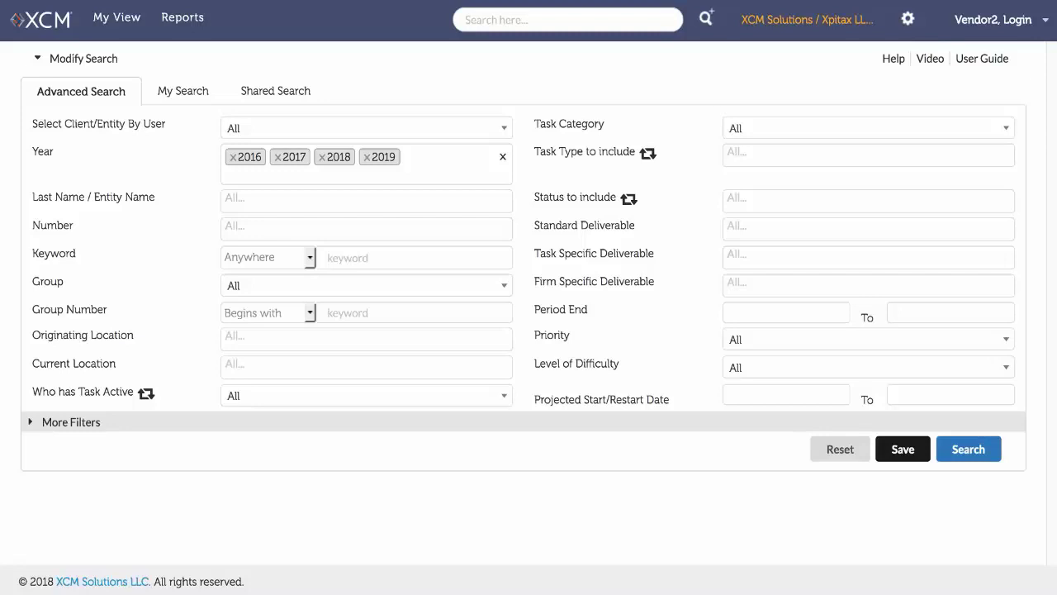
Set the task type filter to include Tax - 1040 Individual, Tax - 1041 Fiduciary and Tax - 1065 Partnership.
{"action": "left_click", "coordinate": [739, 154]}
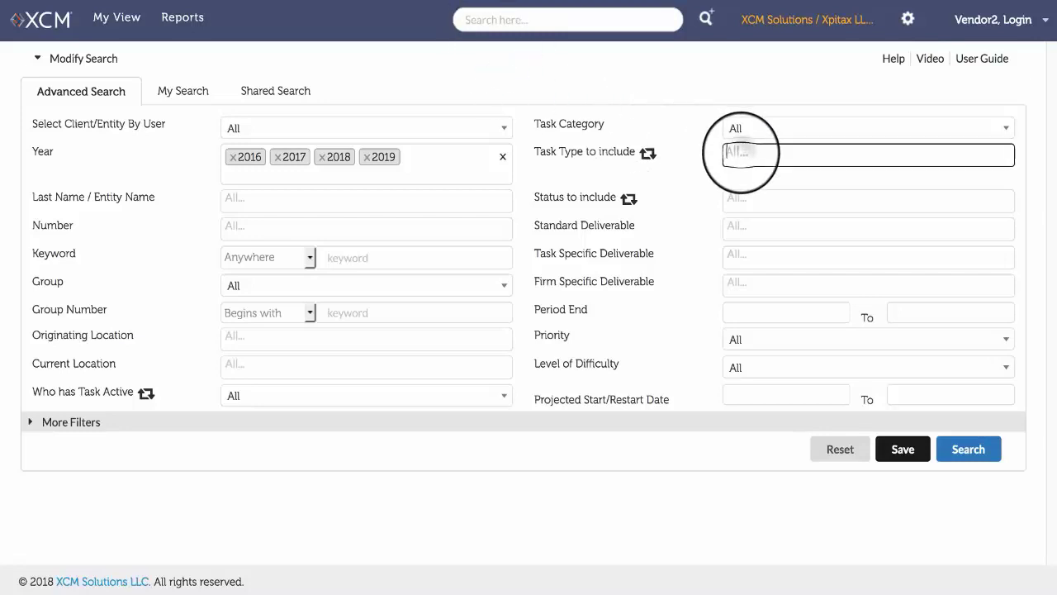
{"action": "left_click", "coordinate": [751, 180]}
{"action": "left_click", "coordinate": [880, 159]}
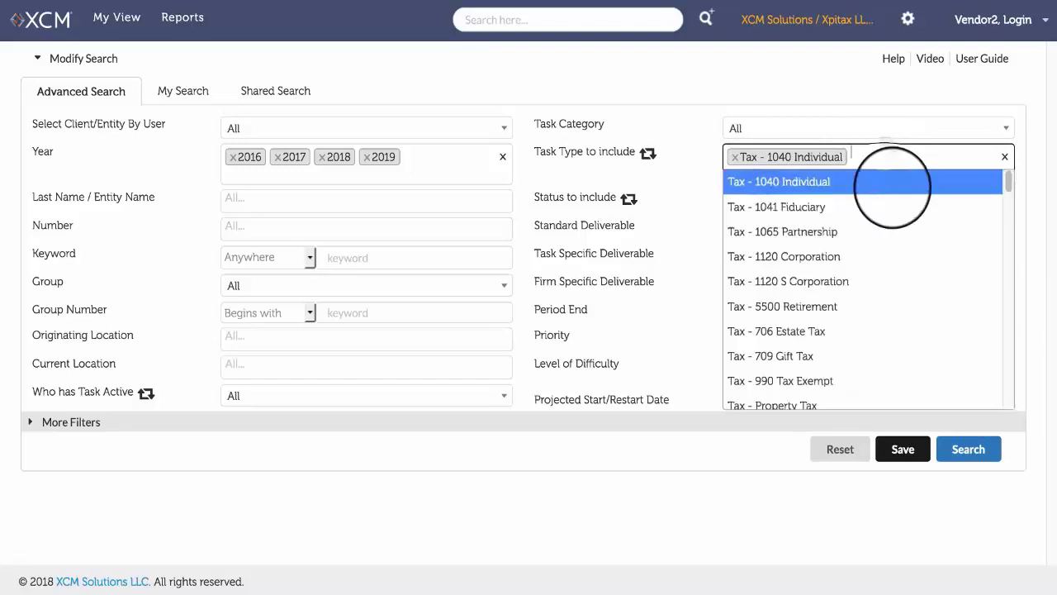
{"action": "left_click", "coordinate": [897, 207]}
{"action": "left_click", "coordinate": [881, 176]}
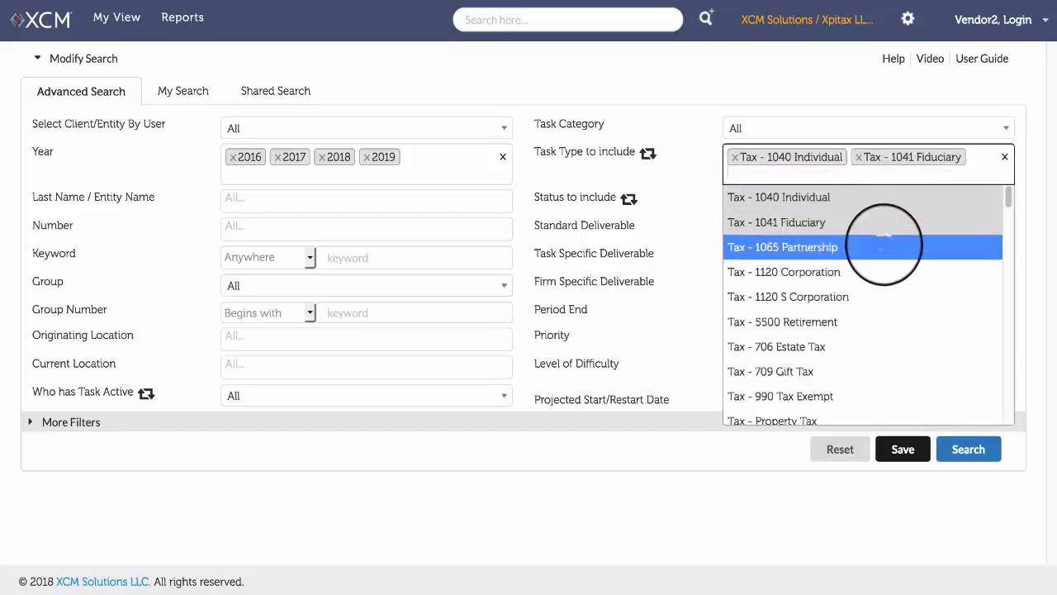
{"action": "left_click", "coordinate": [882, 242]}
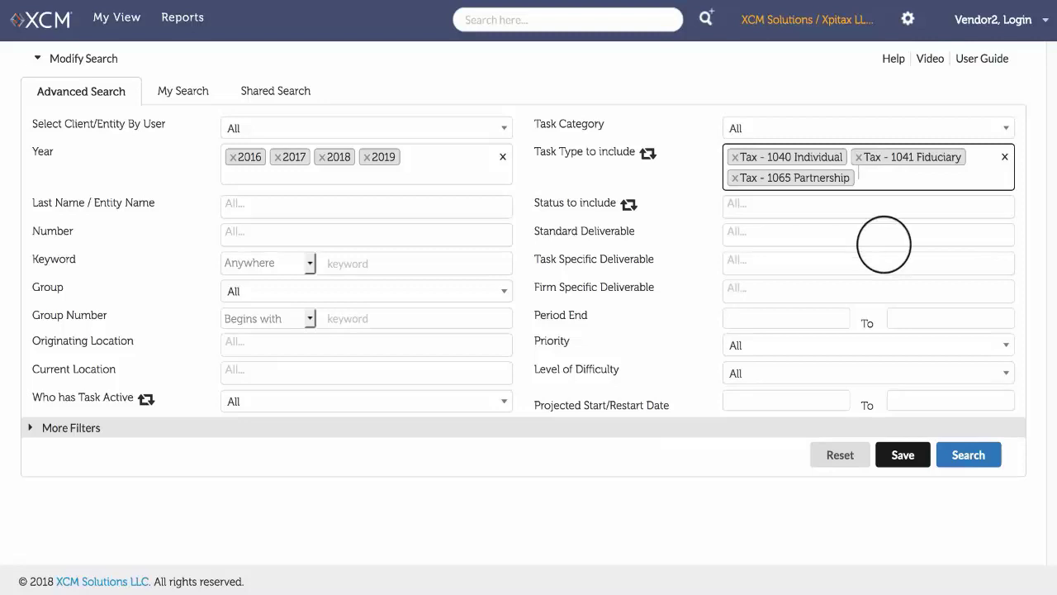
Add To Be Scanned, Unassigned and Unassigned Awaiting Review to the statuses to include.
{"action": "left_click", "coordinate": [876, 206]}
{"action": "type", "text": "to be sca"}
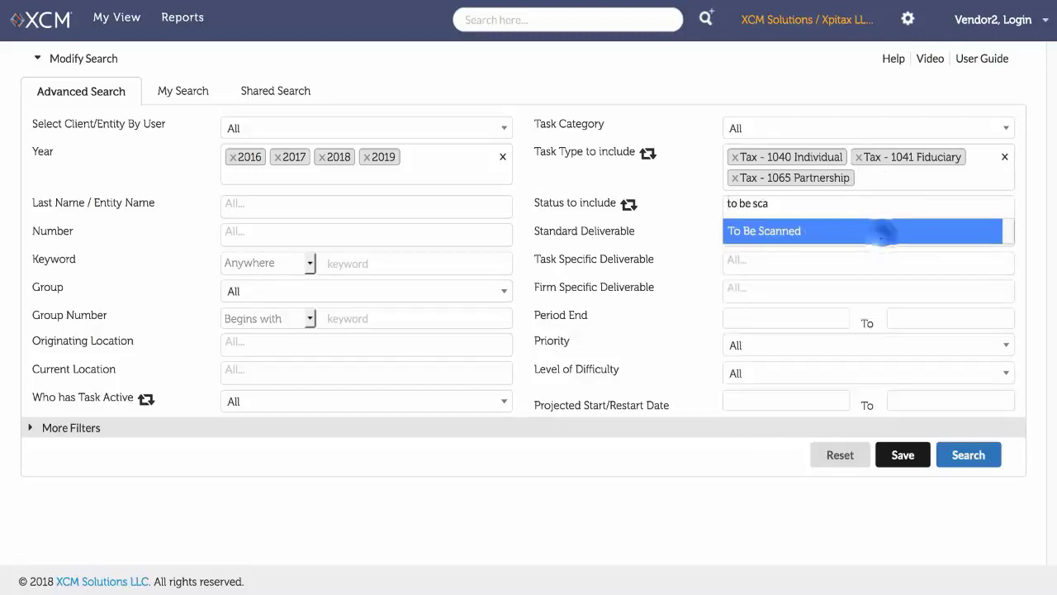
{"action": "left_click", "coordinate": [875, 229]}
{"action": "type", "text": "unass"}
{"action": "left_click", "coordinate": [851, 233]}
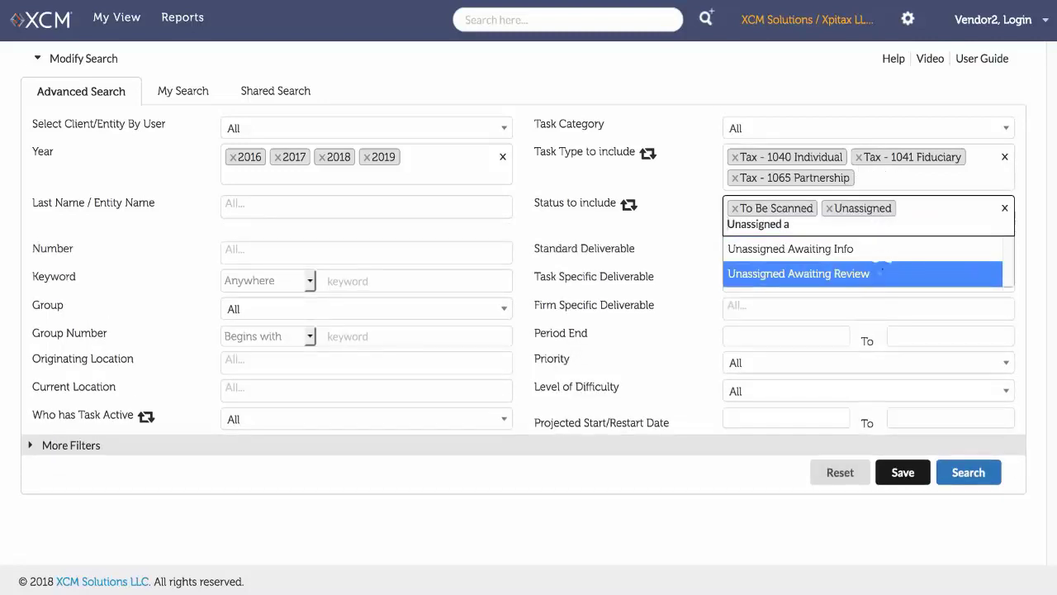
{"action": "left_click", "coordinate": [881, 272]}
Add Assigned Checklist Item, Open Review Points, Preparation, Questions Answered, Questions Posted and Review to the statuses to include.
{"action": "type", "text": "assigned checklist"}
{"action": "left_click", "coordinate": [793, 253]}
{"action": "type", "text": "prepar"}
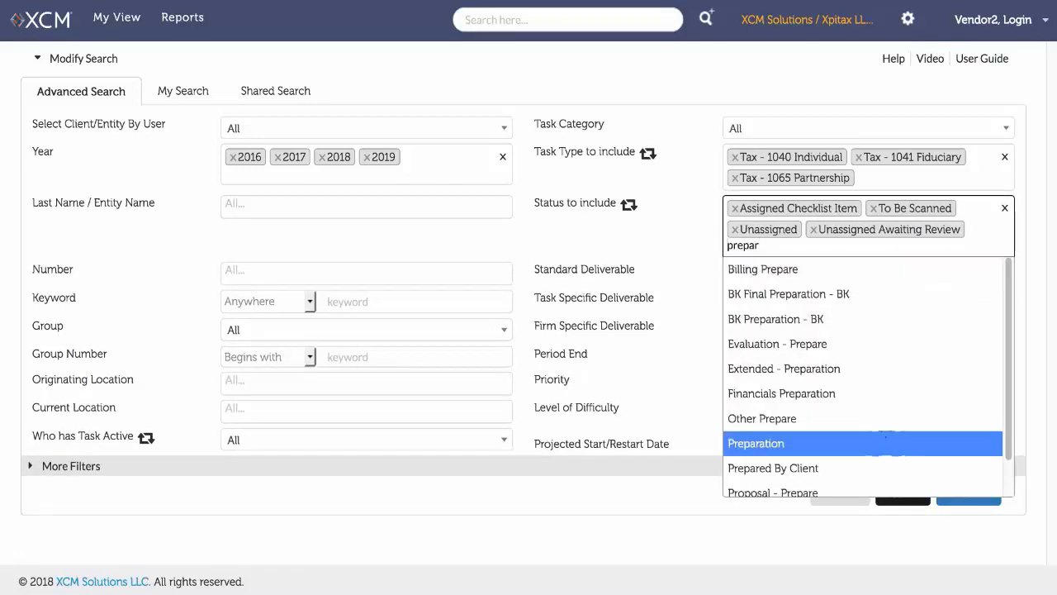
{"action": "left_click", "coordinate": [887, 443]}
{"action": "type", "text": "questions"}
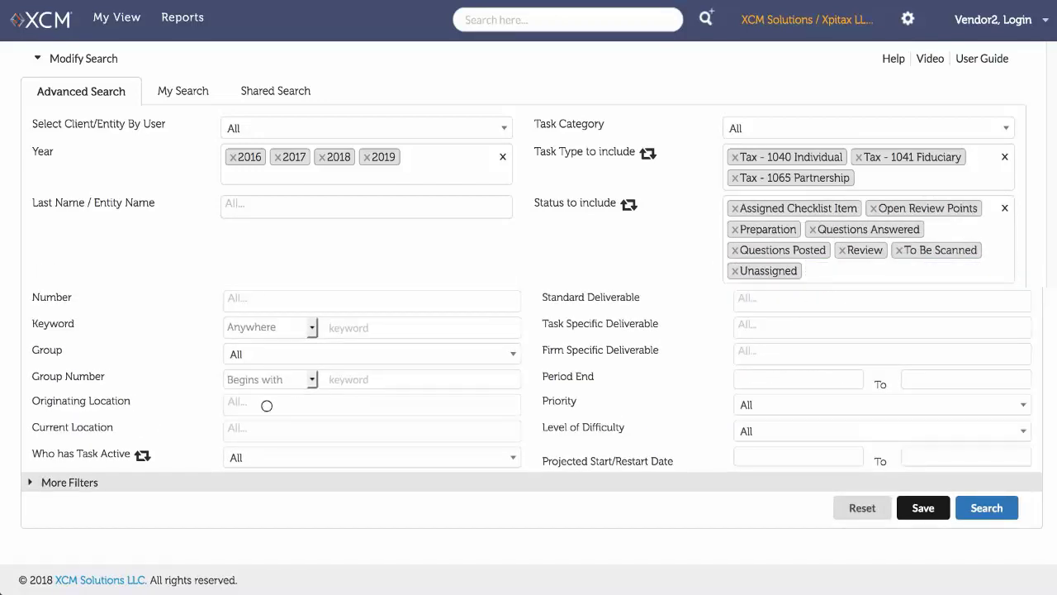
Set the current due date range in the additional filters to 04/15/2018 through 04/15/2018 and run the search.
{"action": "left_click", "coordinate": [31, 482]}
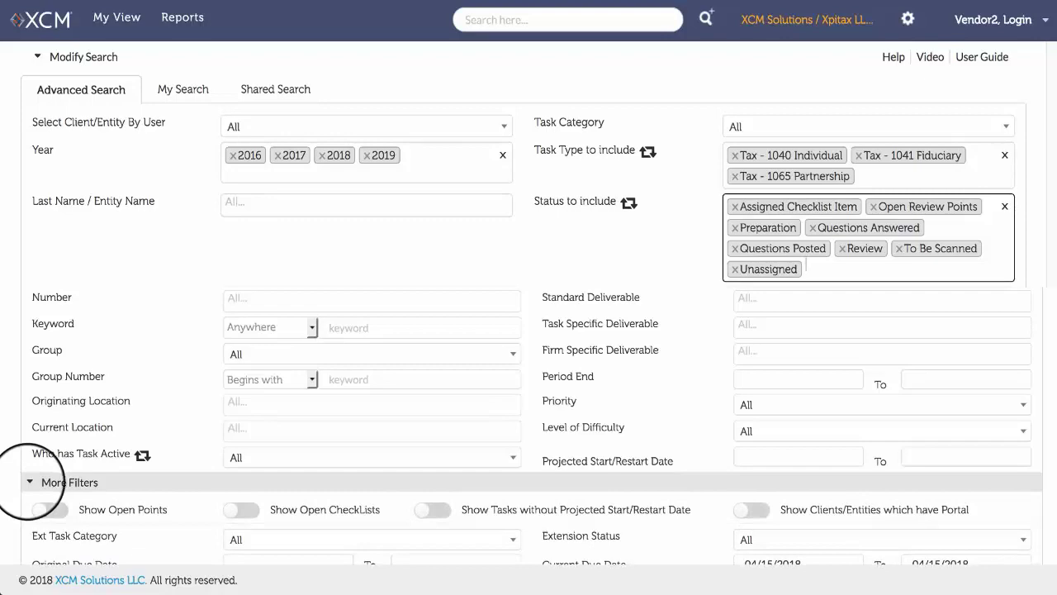
{"action": "scroll", "coordinate": [30, 483], "scroll_direction": "down", "scroll_amount": 2}
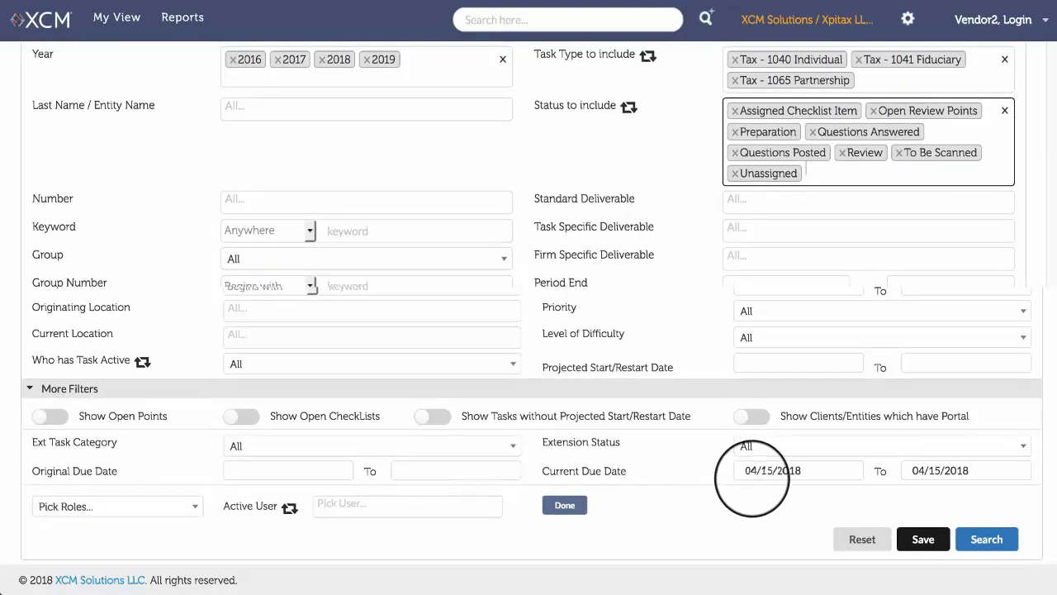
{"action": "left_click", "coordinate": [758, 470]}
{"action": "left_click", "coordinate": [930, 471]}
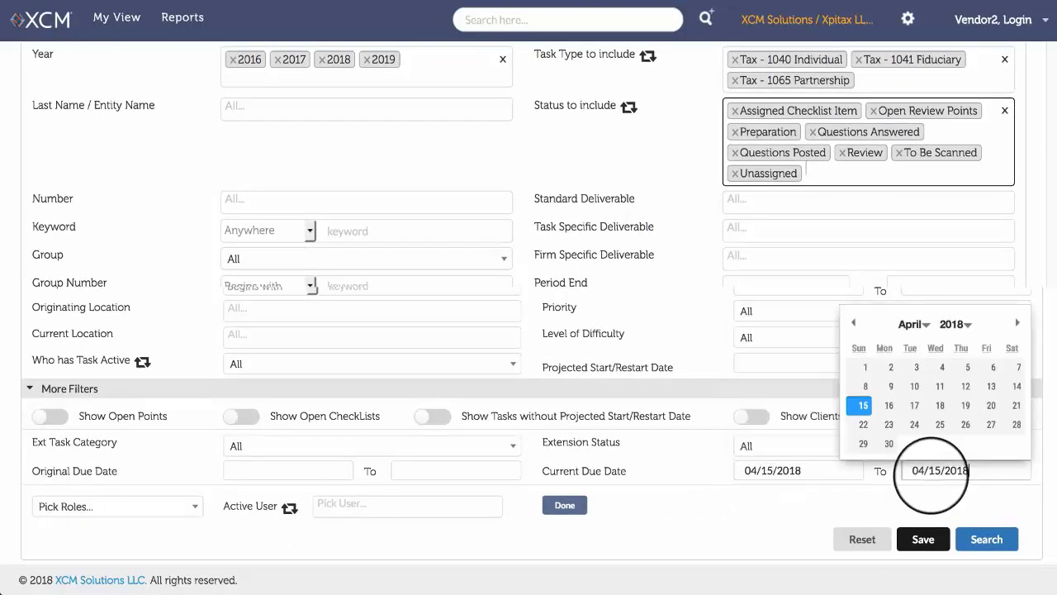
{"action": "left_click", "coordinate": [864, 405]}
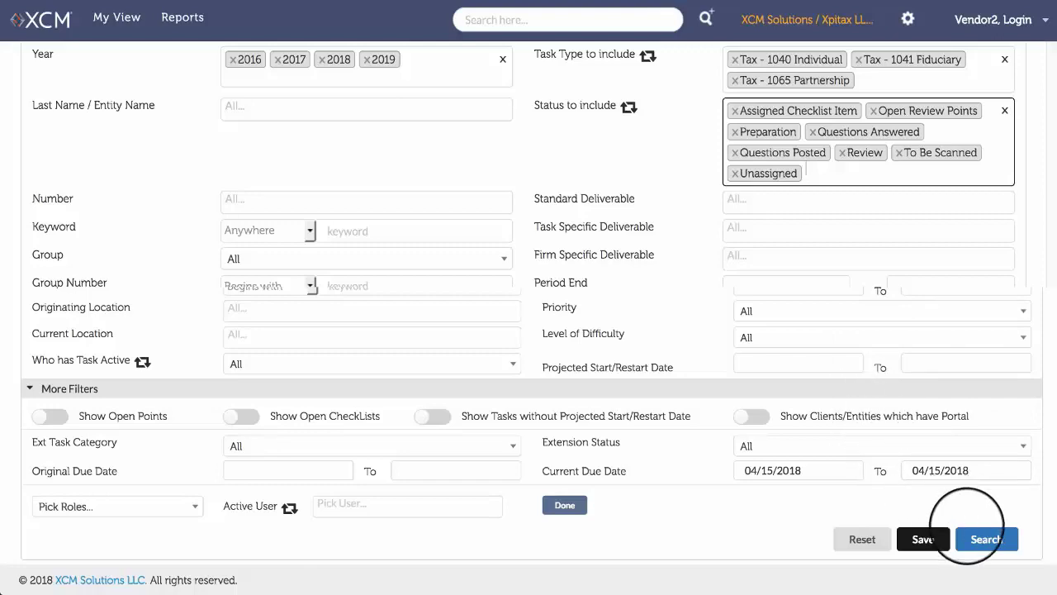
{"action": "left_click", "coordinate": [986, 539]}
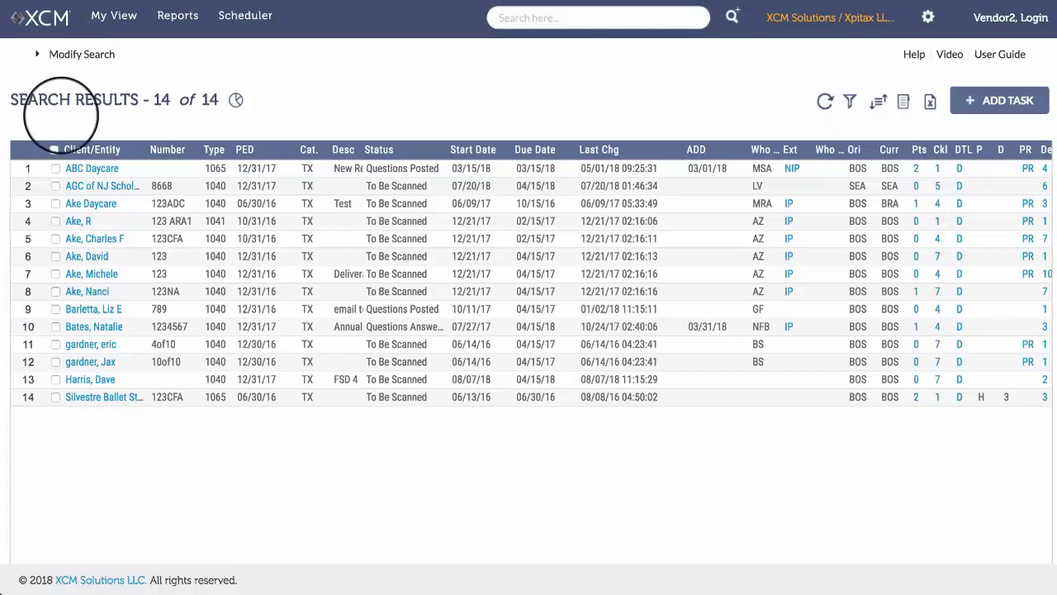
Select the tasks in rows 3 to 5 of the search results and view the results' status breakdown.
{"action": "left_click", "coordinate": [55, 203]}
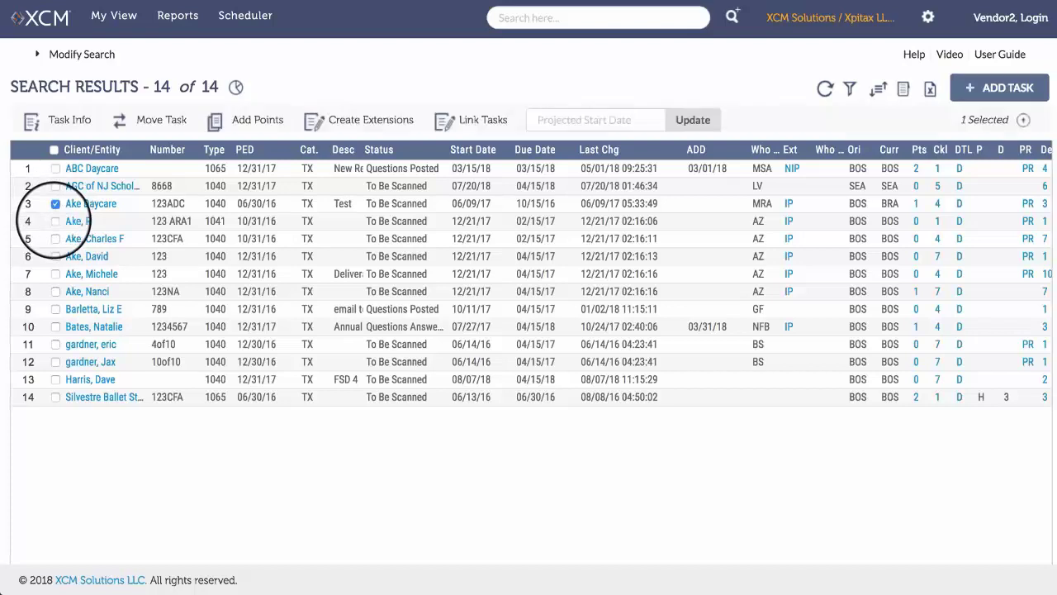
{"action": "left_click", "coordinate": [56, 220]}
{"action": "left_click", "coordinate": [56, 239]}
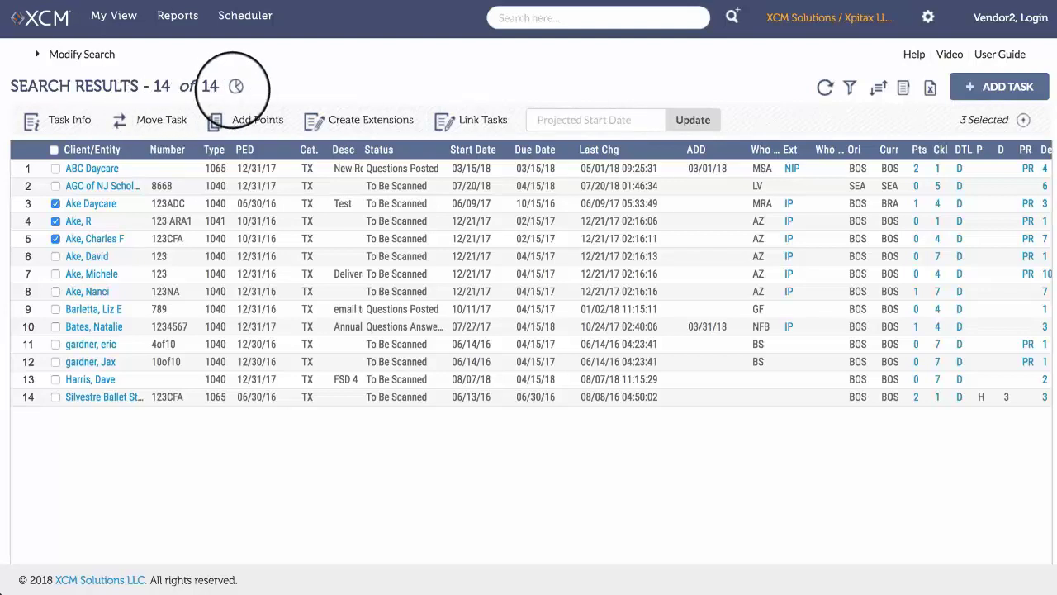
{"action": "left_click", "coordinate": [236, 86]}
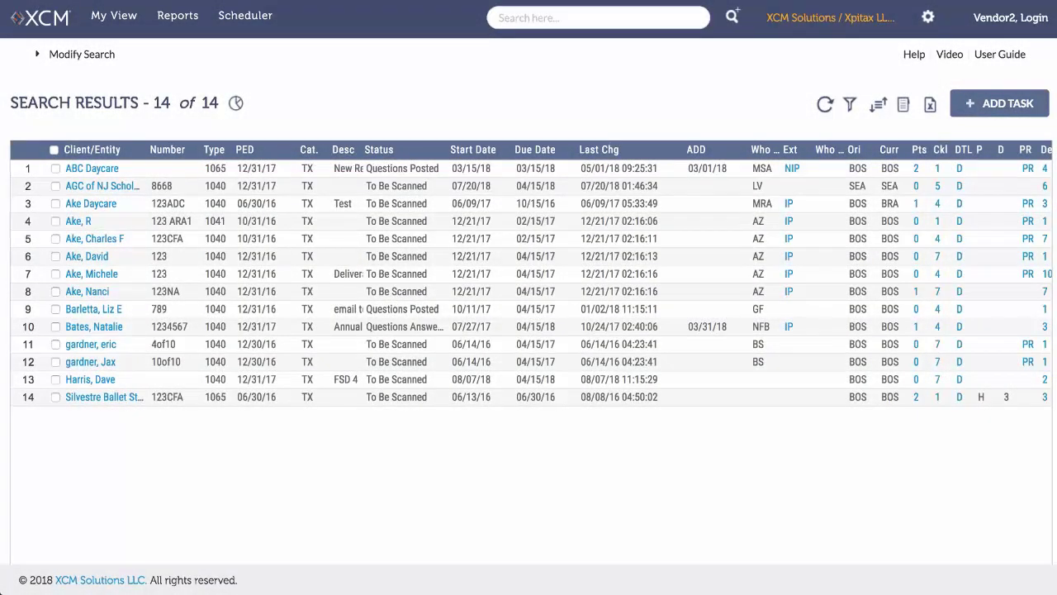
Filter the search results to the Tax - 1040 Individual type, and show all results again through the status breakdown.
{"action": "left_click", "coordinate": [850, 105]}
{"action": "left_click", "coordinate": [707, 250]}
{"action": "left_click", "coordinate": [701, 281]}
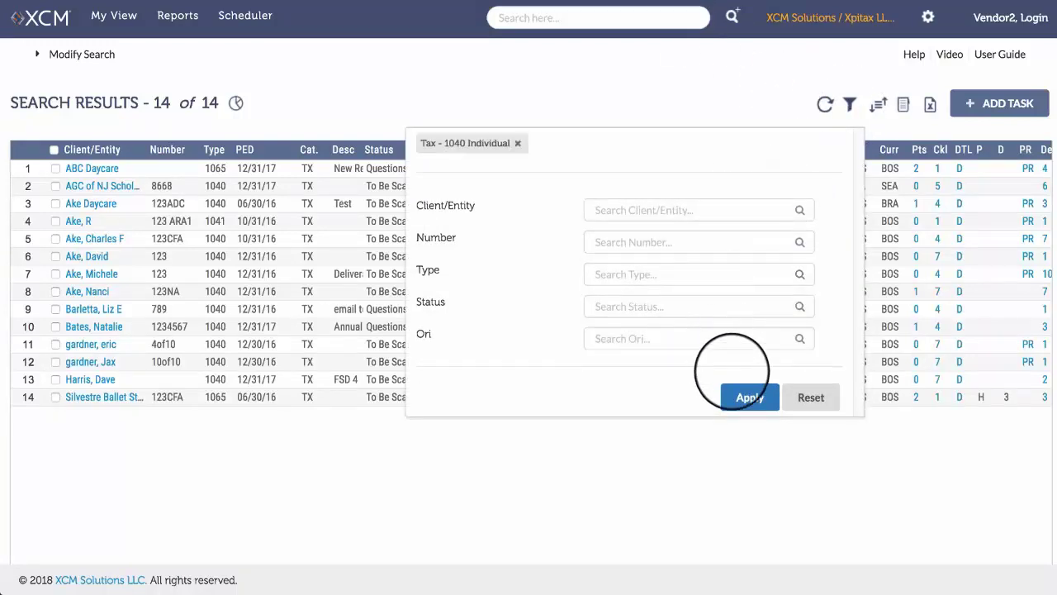
{"action": "left_click", "coordinate": [748, 398]}
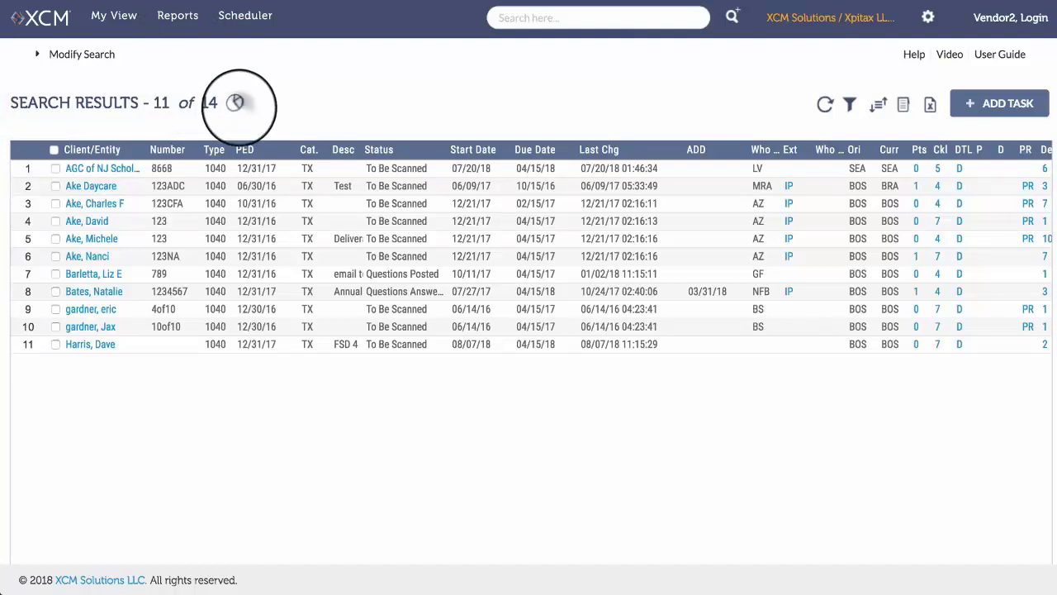
{"action": "left_click", "coordinate": [235, 103]}
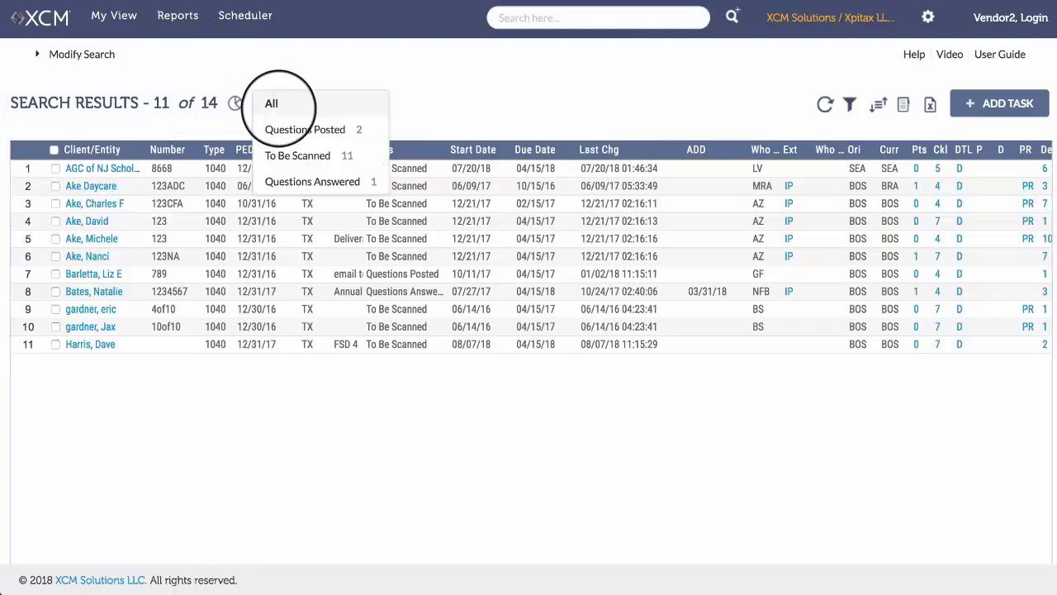
{"action": "left_click", "coordinate": [273, 104]}
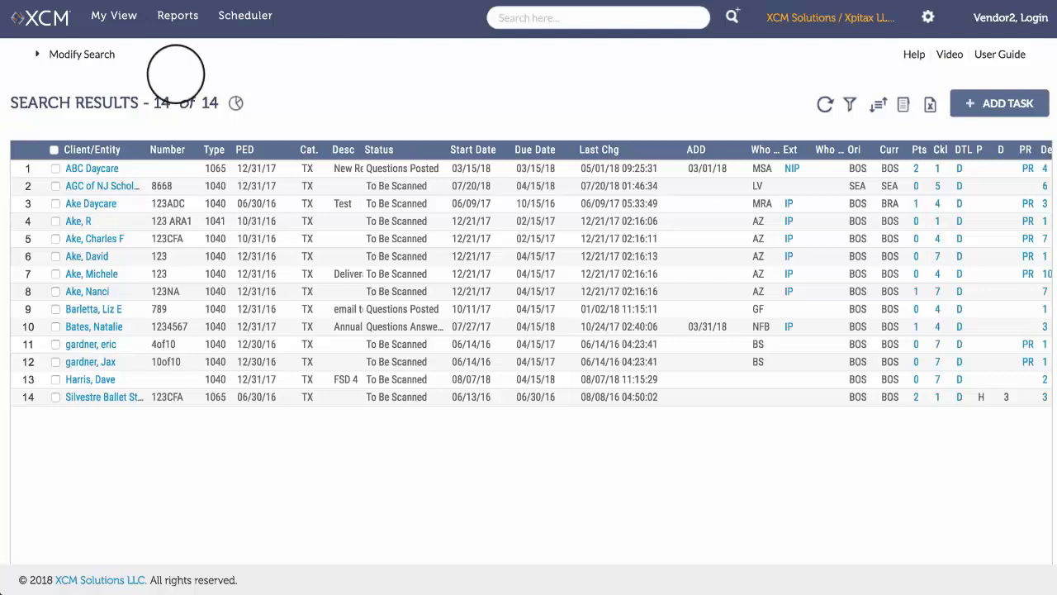
Modify the search criteria to show only tasks with open points and run the search again.
{"action": "left_click", "coordinate": [93, 52]}
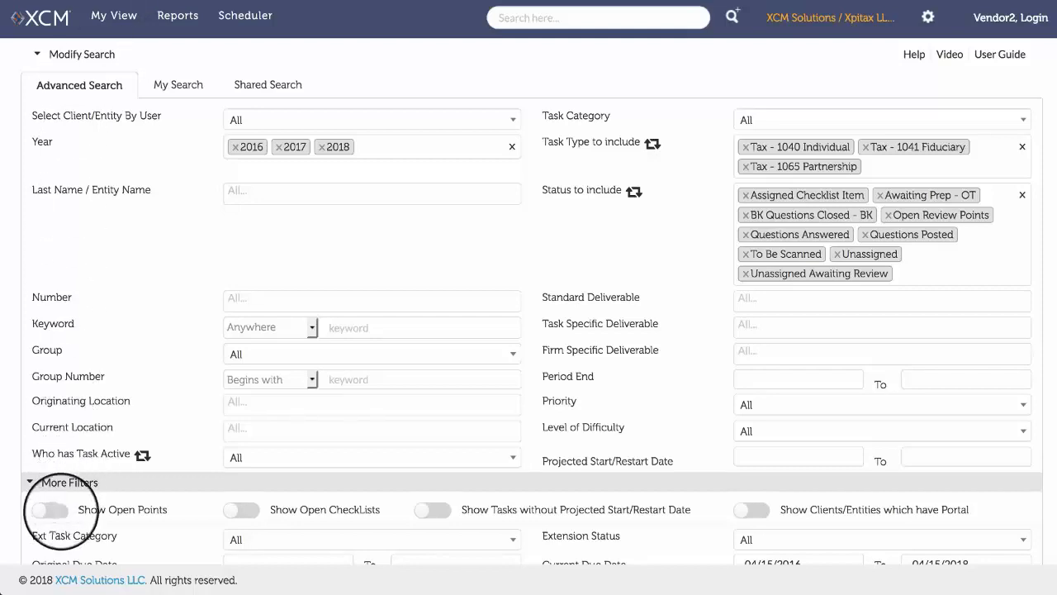
{"action": "left_click", "coordinate": [52, 511]}
{"action": "scroll", "coordinate": [247, 487], "scroll_direction": "down", "scroll_amount": 3}
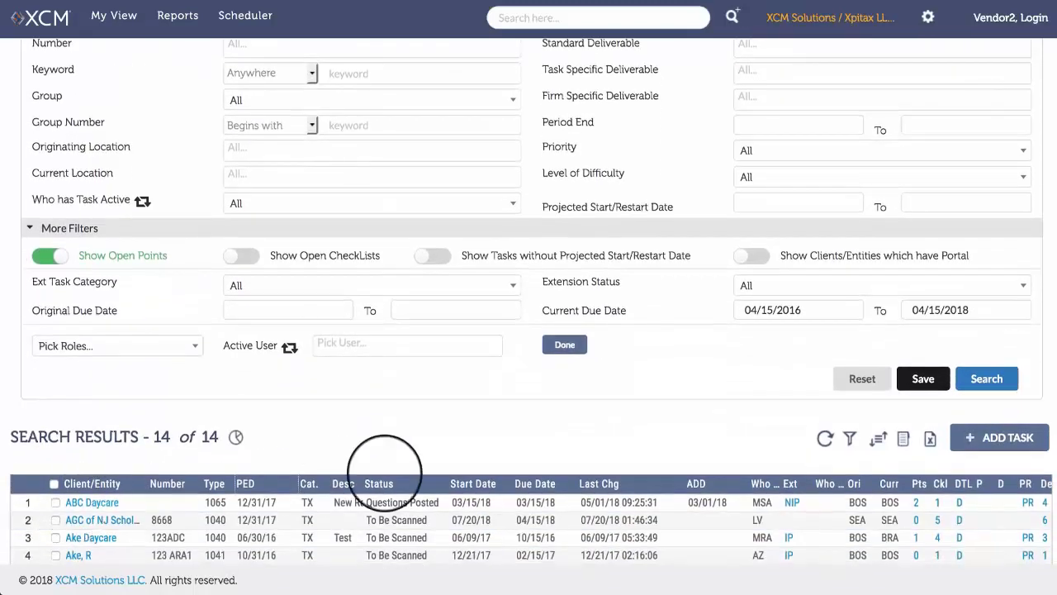
{"action": "left_click", "coordinate": [983, 379]}
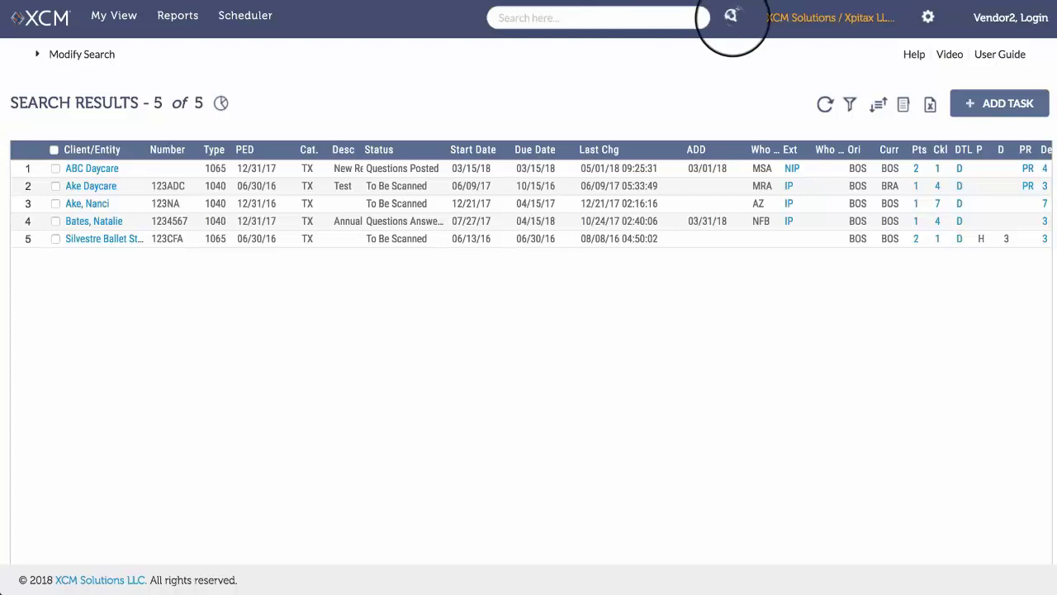
Open a new Advanced Search from the search results page.
{"action": "left_click", "coordinate": [732, 17]}
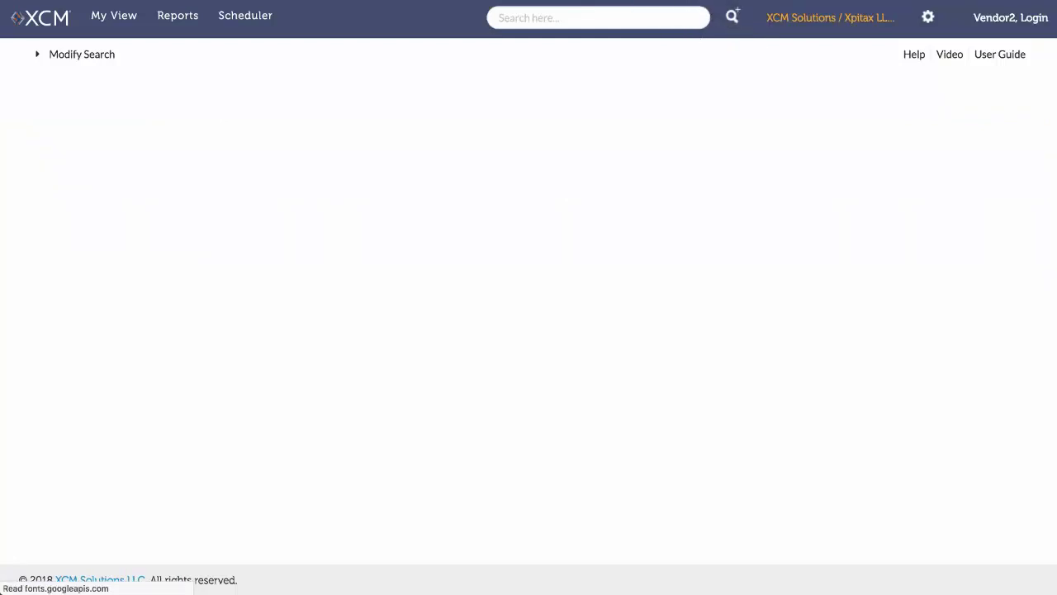